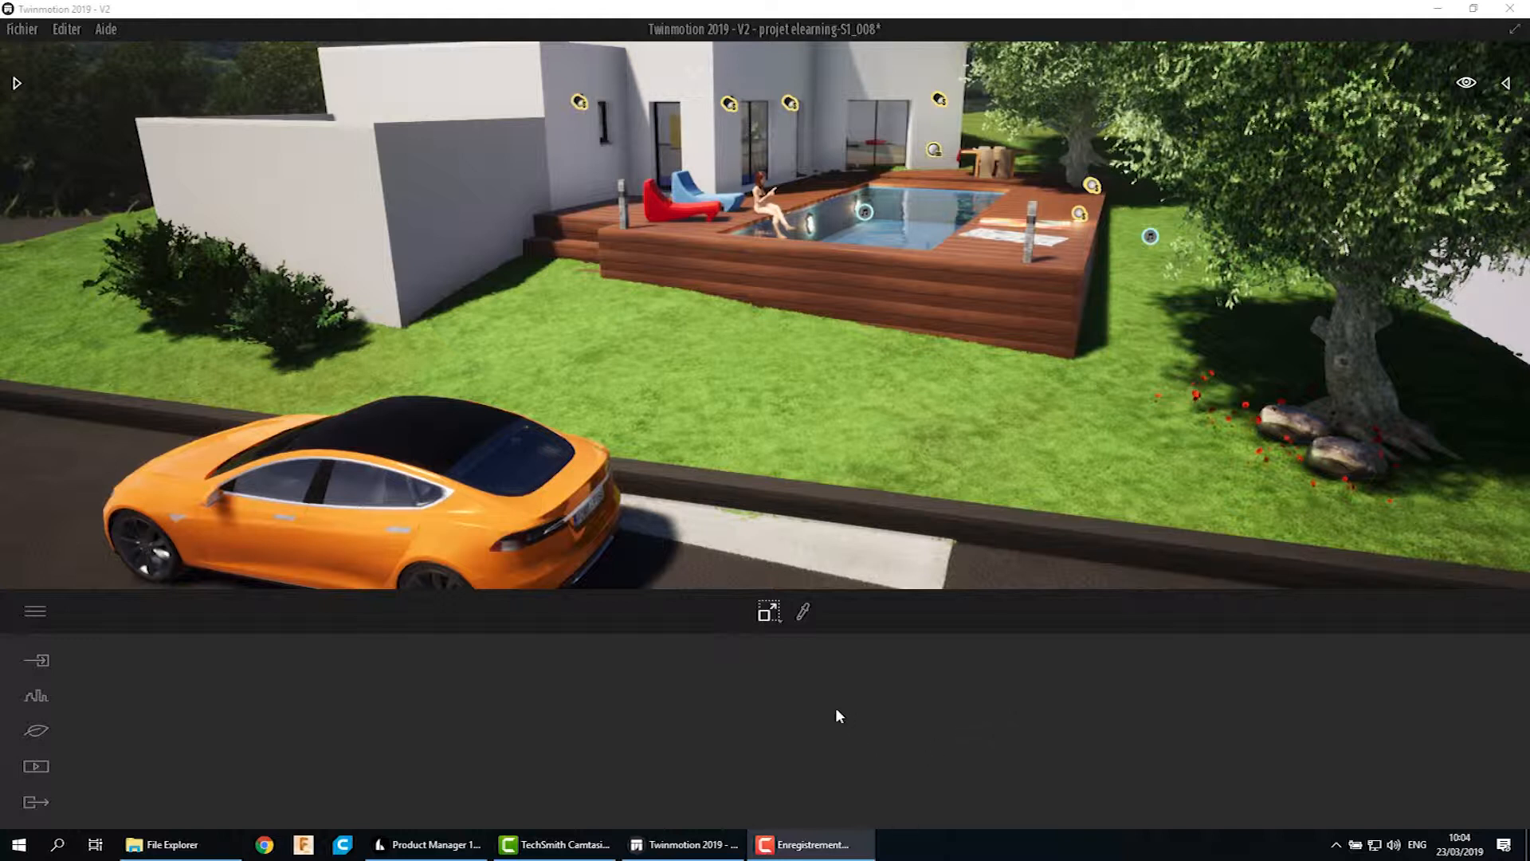
Step: Draw a pedestrian path from the white road marking behind the orange car to the terrace beside the red lounger
{"action": "left_click", "coordinate": [38, 694]}
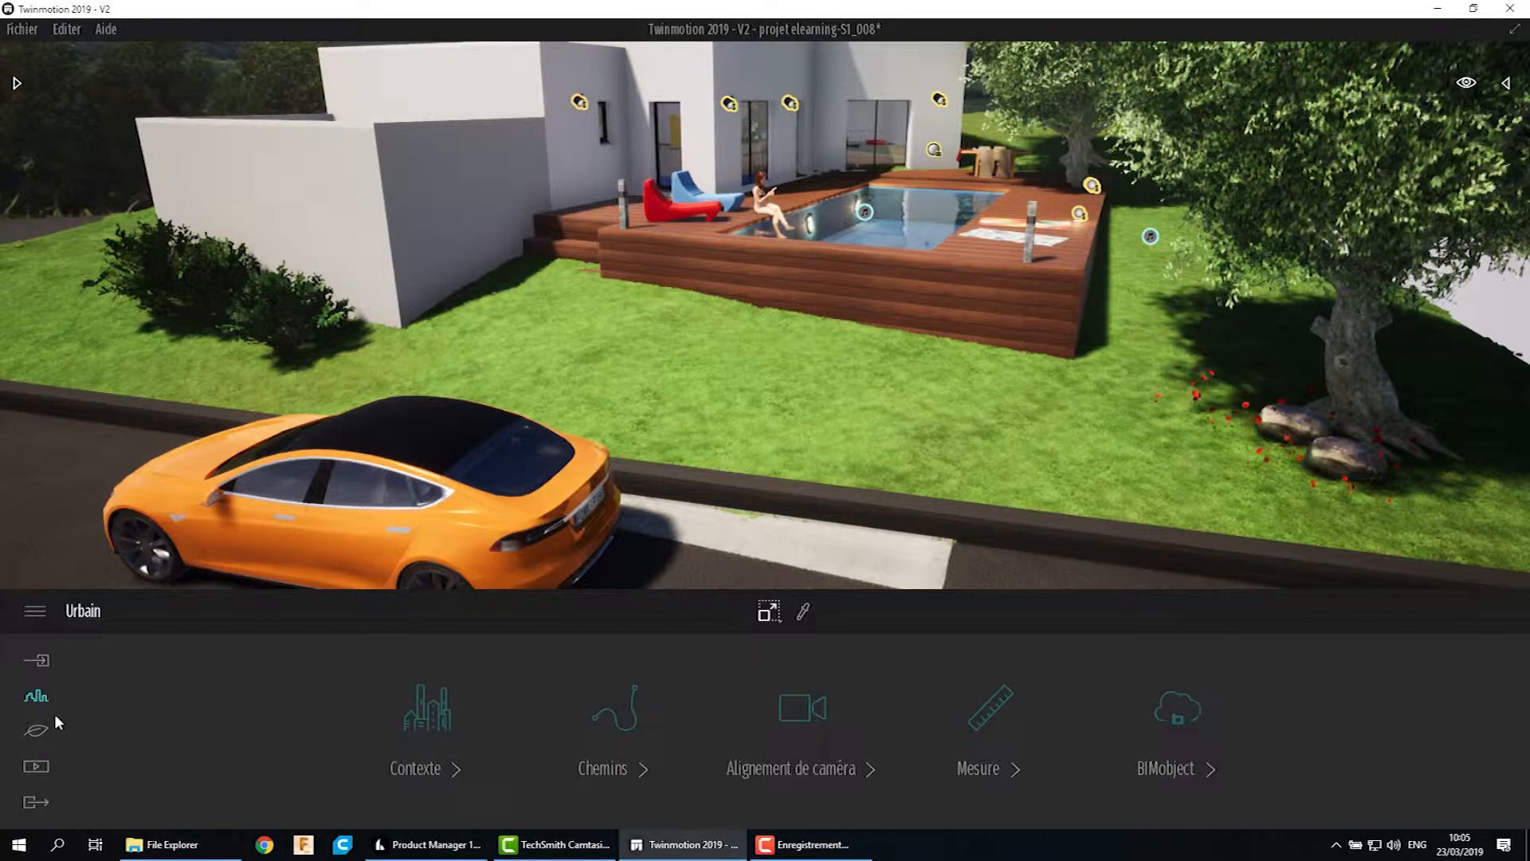
{"action": "left_click", "coordinate": [629, 727]}
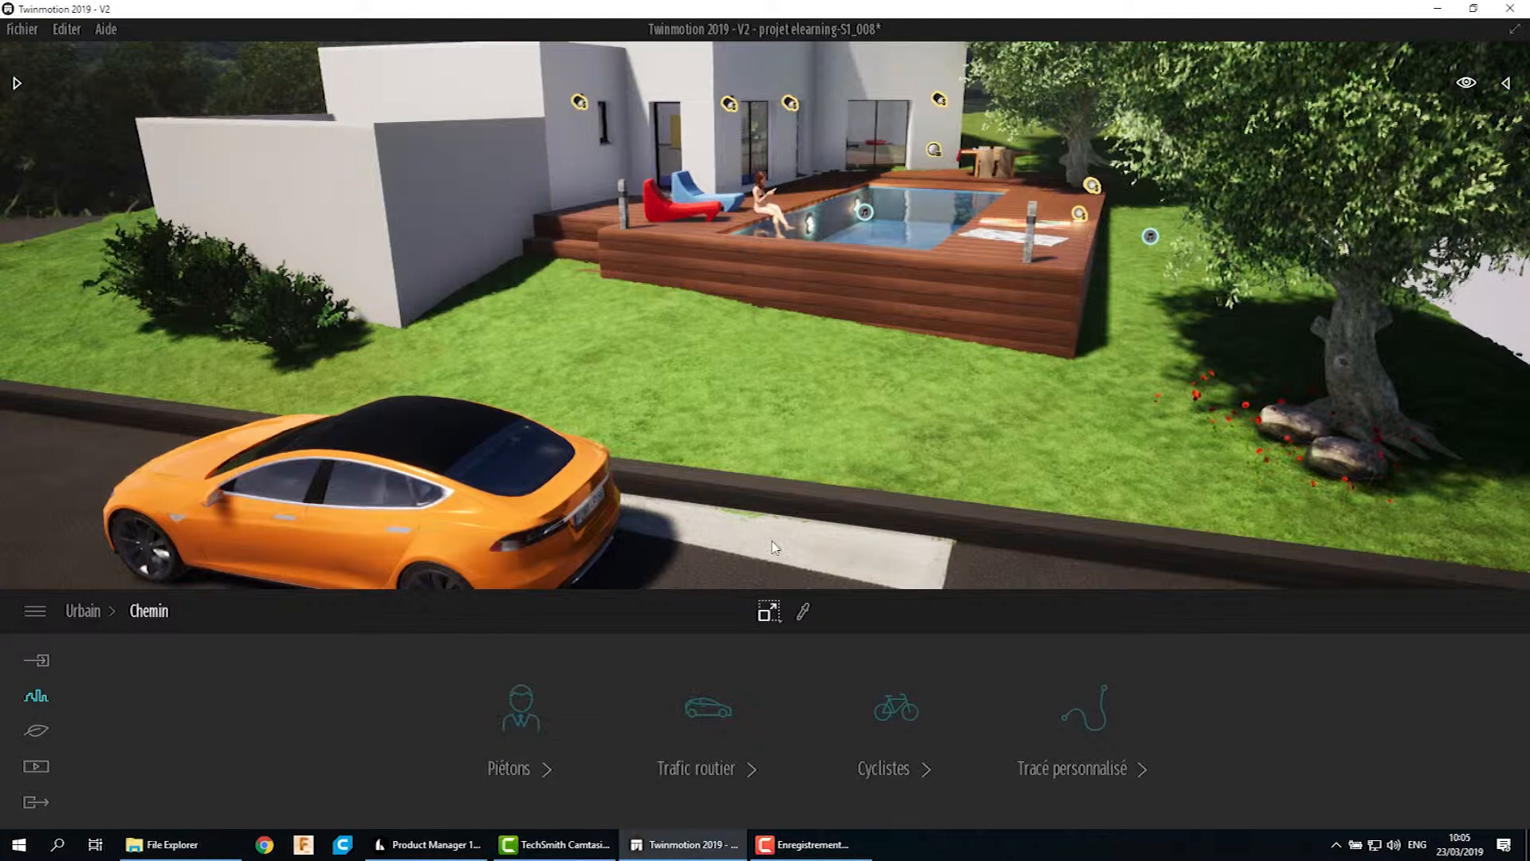
{"action": "left_click", "coordinate": [522, 709]}
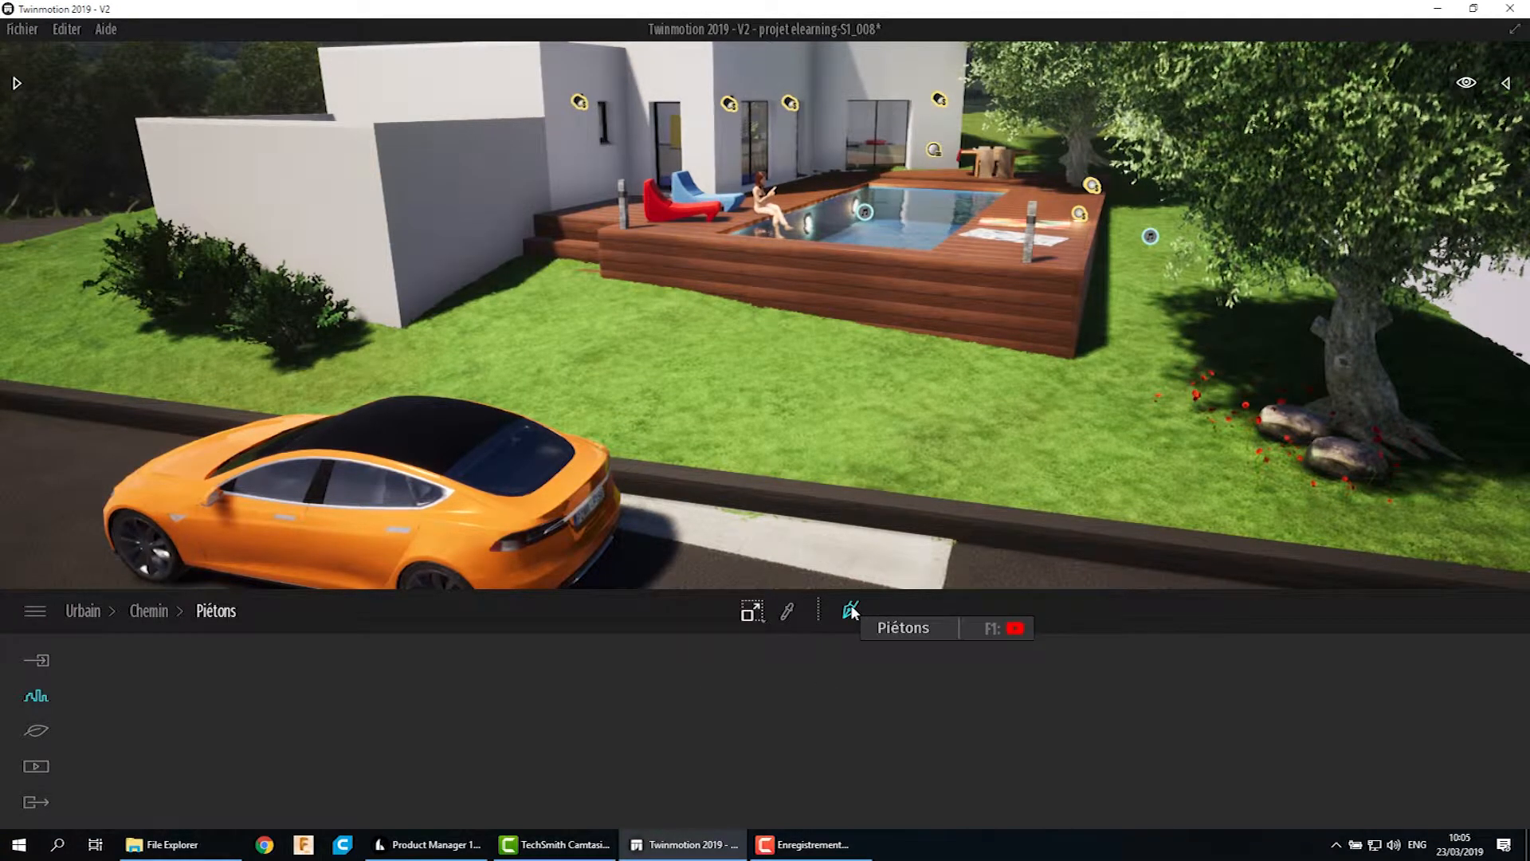
{"action": "left_click", "coordinate": [745, 553]}
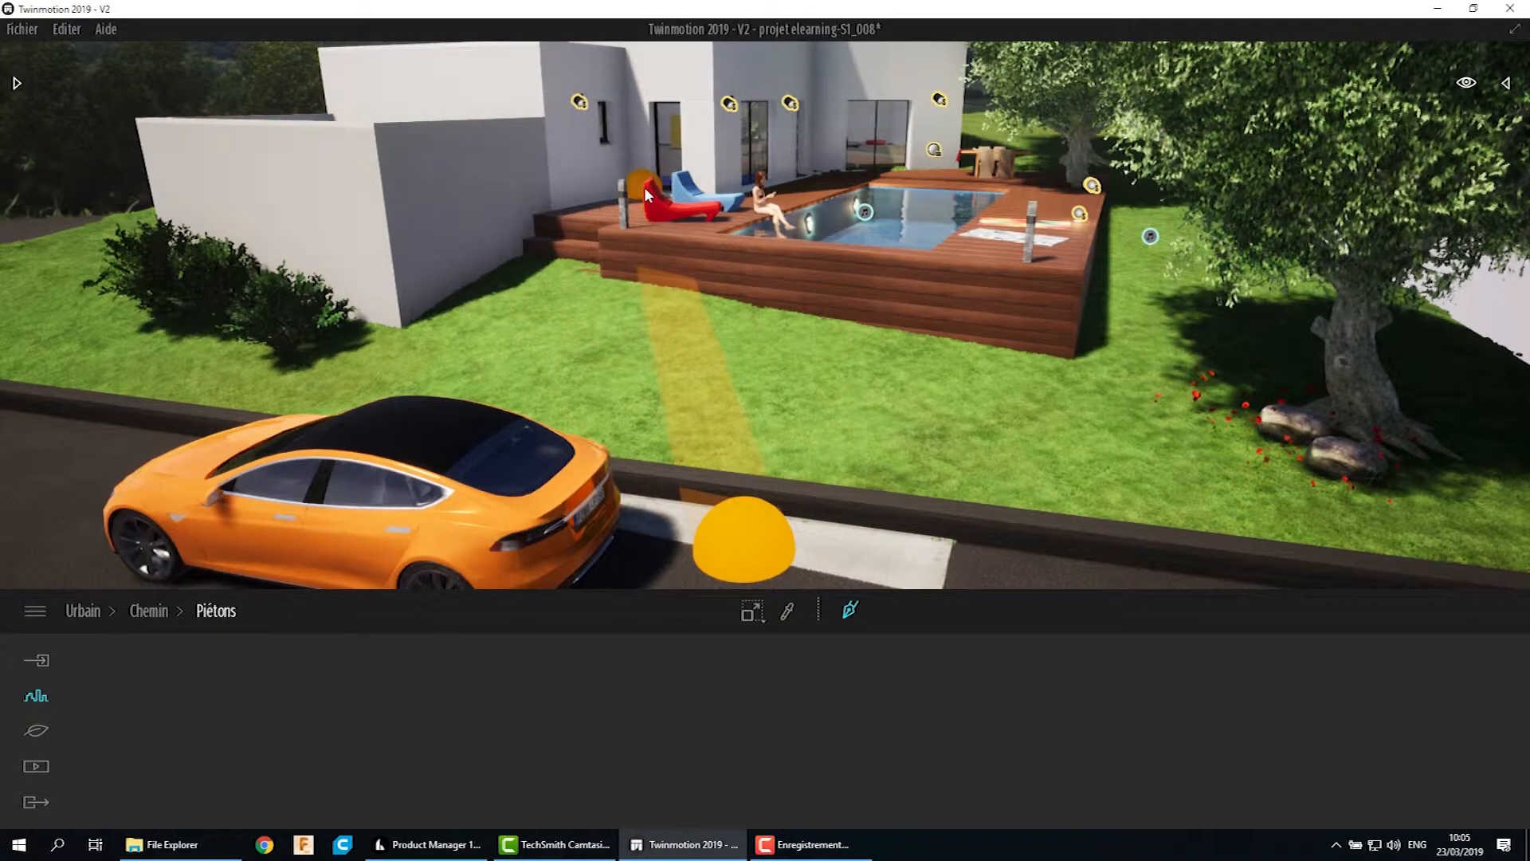
{"action": "left_click", "coordinate": [653, 209]}
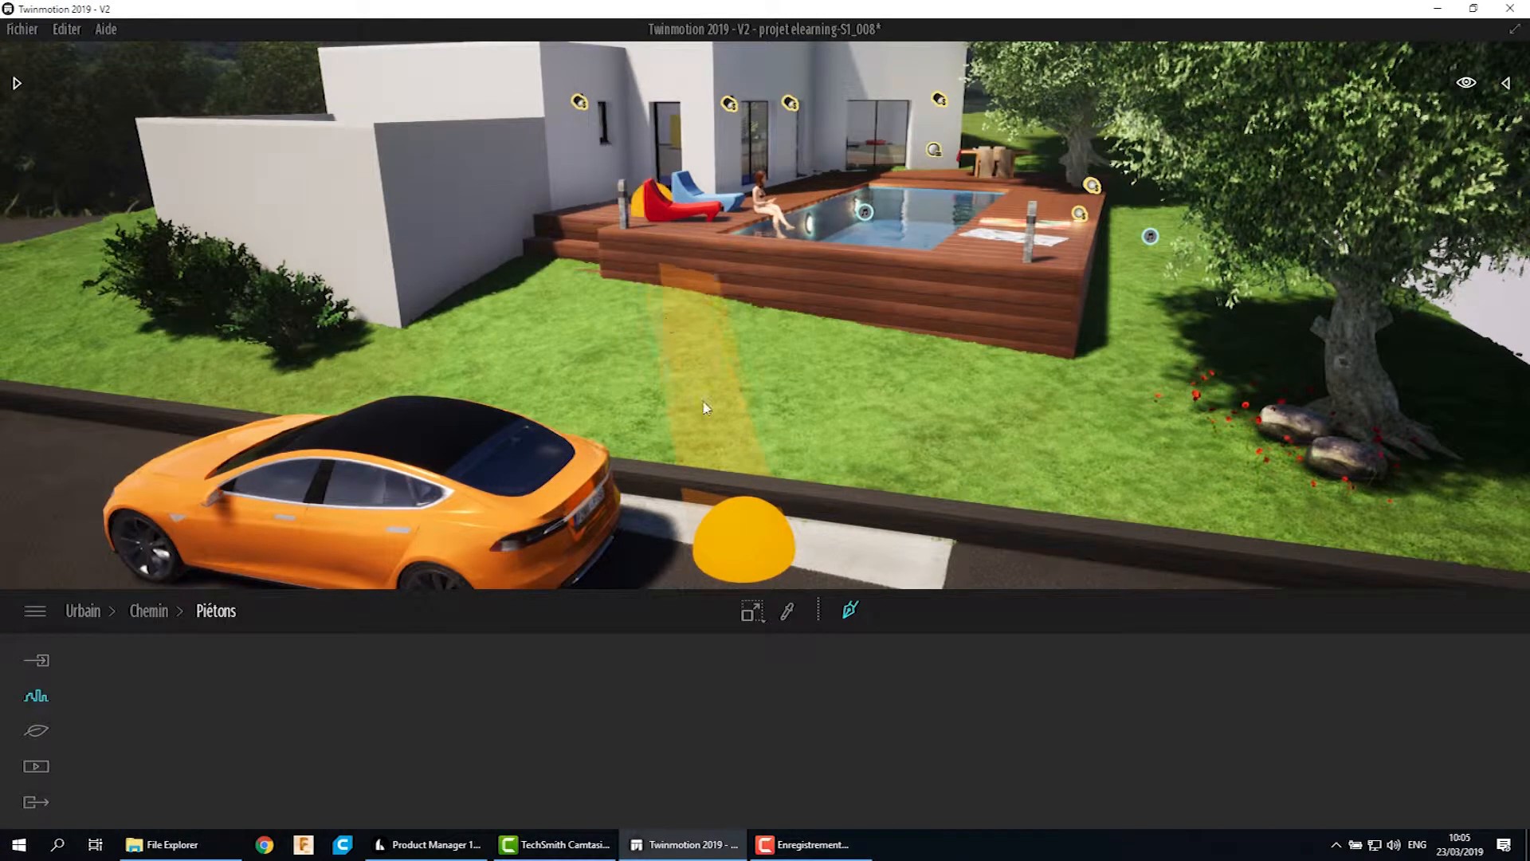
{"action": "key", "text": "Escape"}
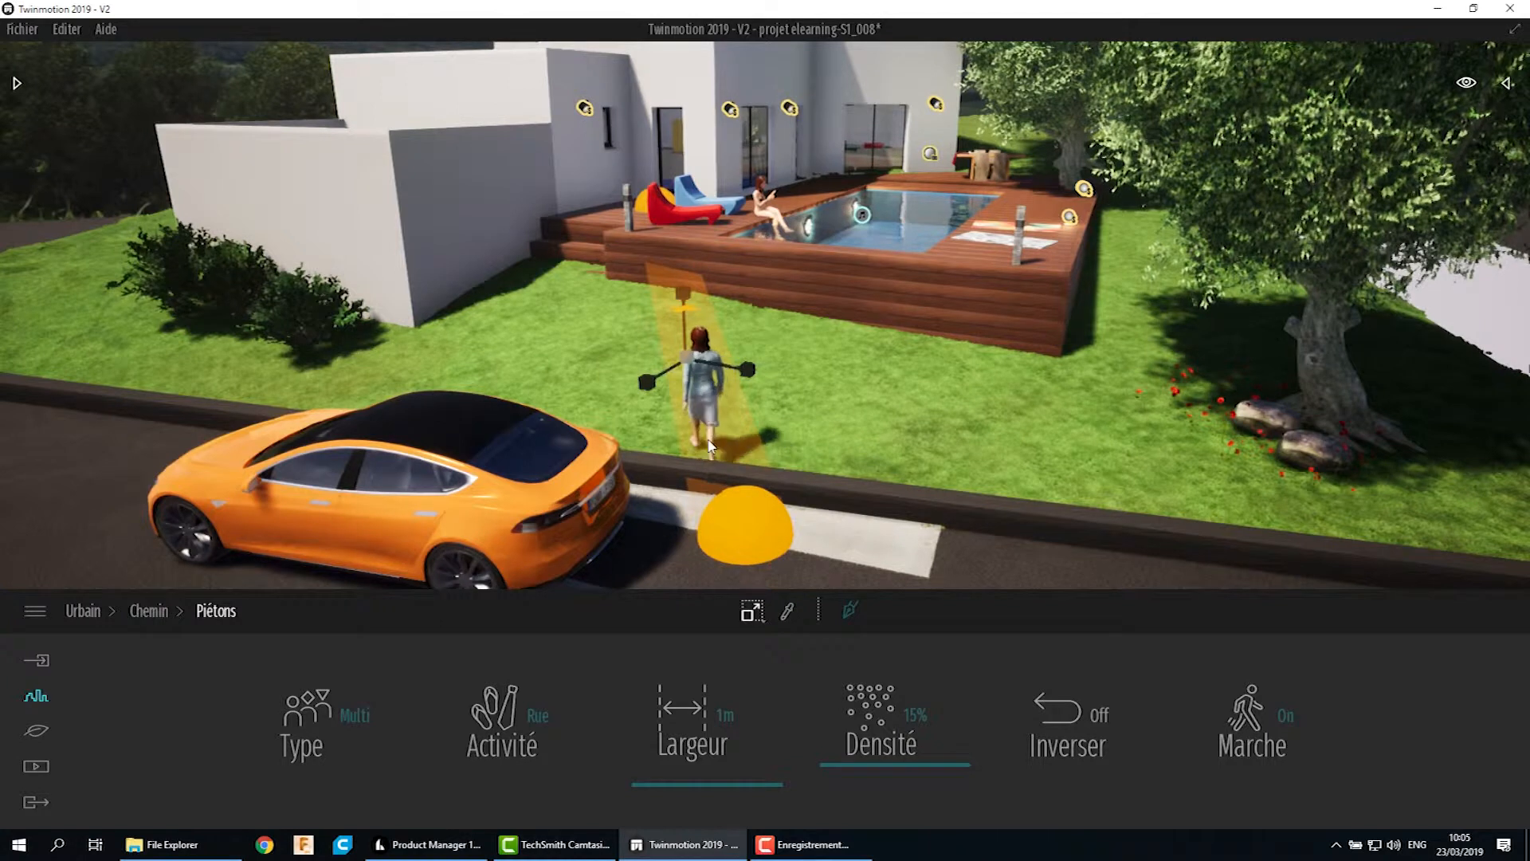
Step: Bend the pedestrian path towards the corner of the low white building by adding and moving a point, and add another point at the terrace steps
{"action": "middle_click_drag", "start_coordinate": [708, 446], "coordinate": [711, 449], "text": "shift"}
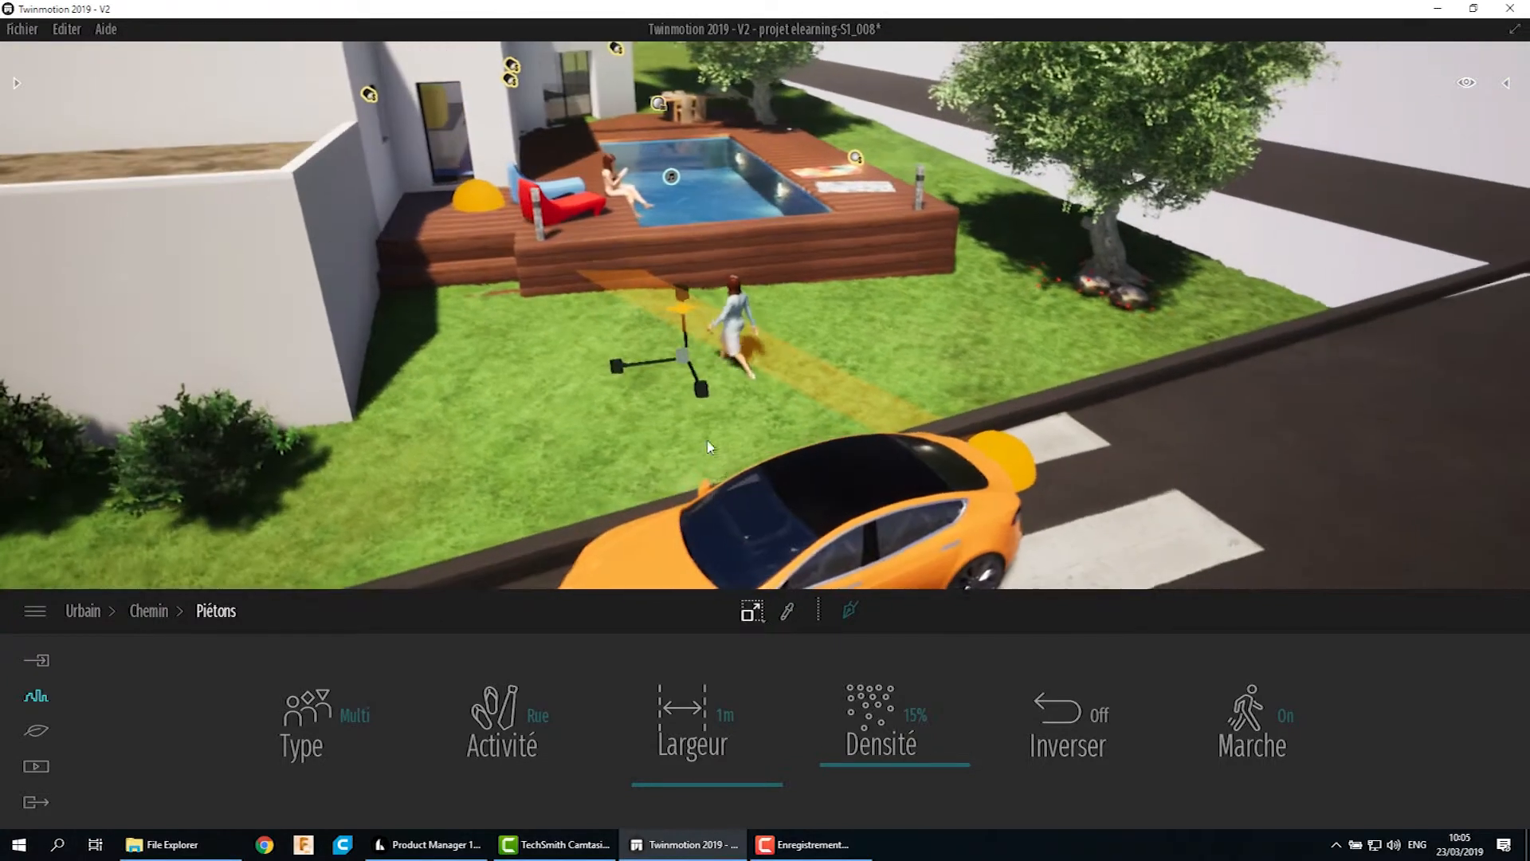
{"action": "scroll", "coordinate": [656, 389], "scroll_direction": "up", "scroll_amount": 1}
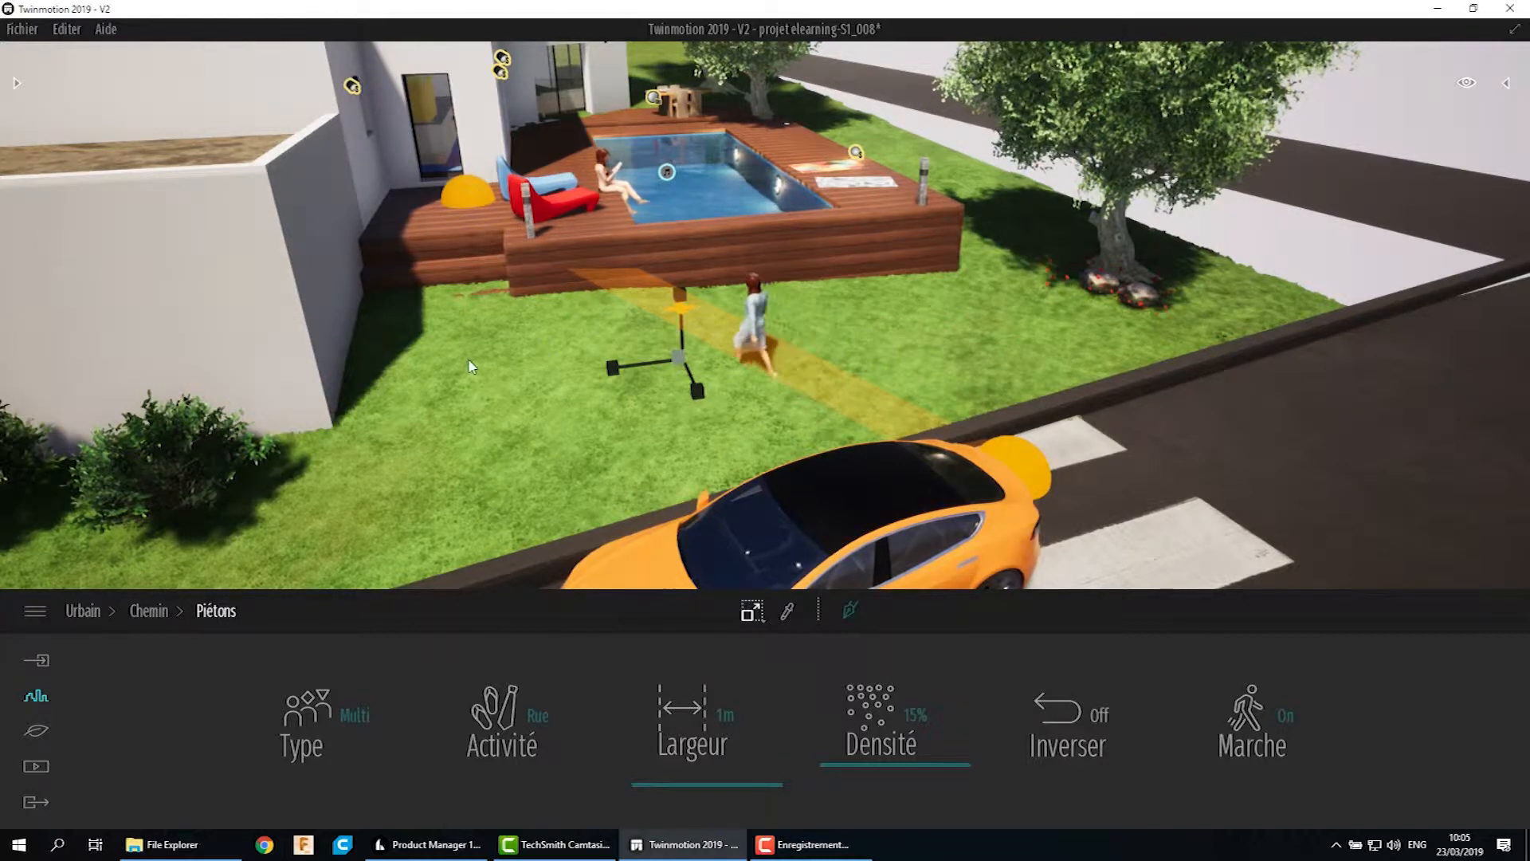
{"action": "middle_click_drag", "start_coordinate": [677, 385], "coordinate": [668, 393], "text": "shift"}
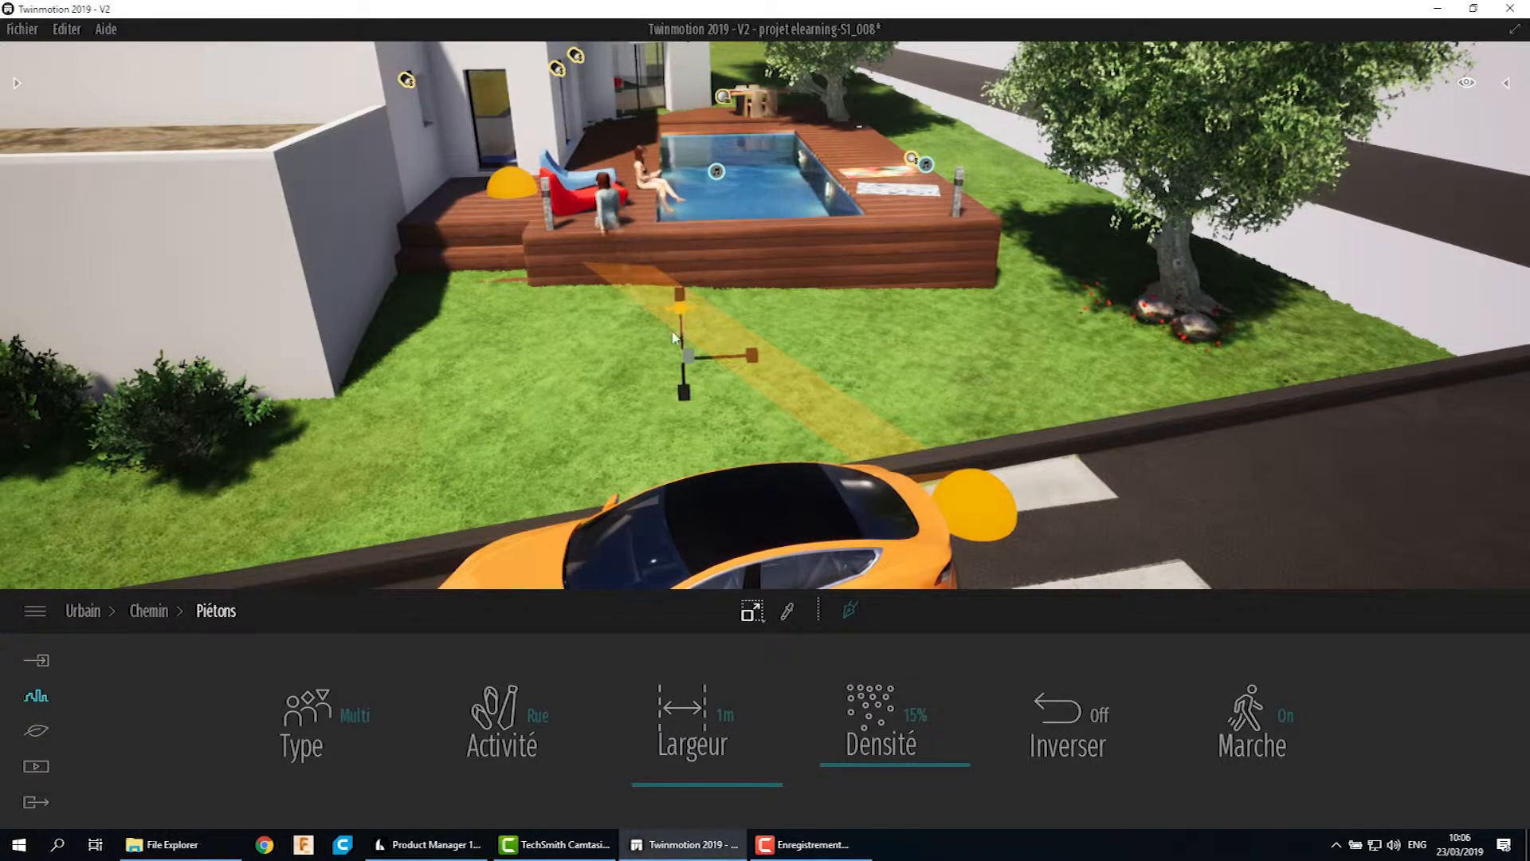
{"action": "key", "text": "Escape"}
{"action": "left_click", "coordinate": [679, 307]}
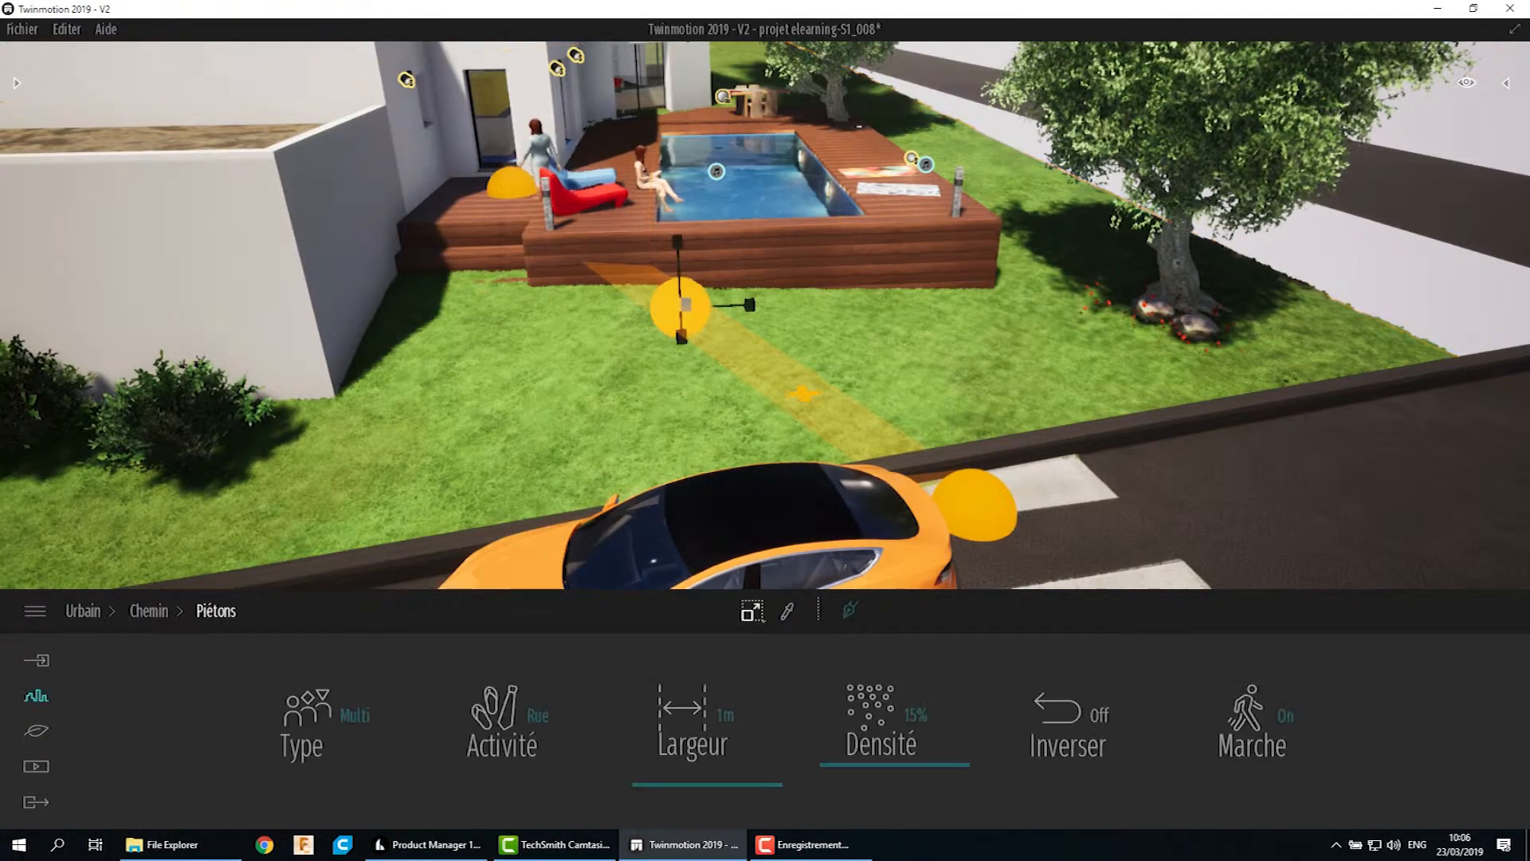
{"action": "left_click", "coordinate": [752, 611]}
{"action": "left_click", "coordinate": [802, 573]}
{"action": "left_click_drag", "start_coordinate": [699, 331], "coordinate": [470, 395]}
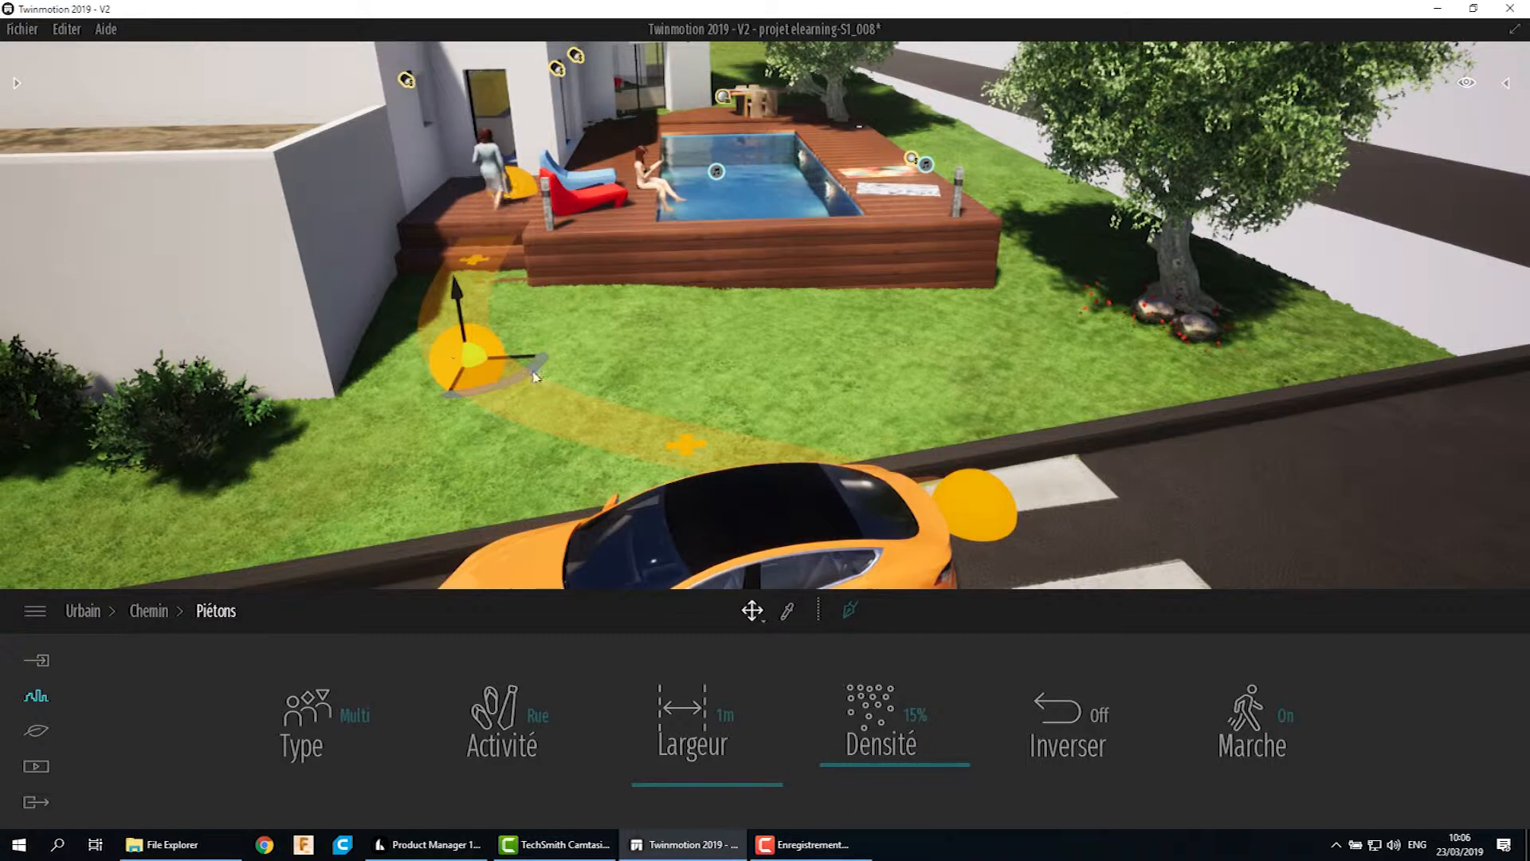
{"action": "left_click", "coordinate": [464, 265]}
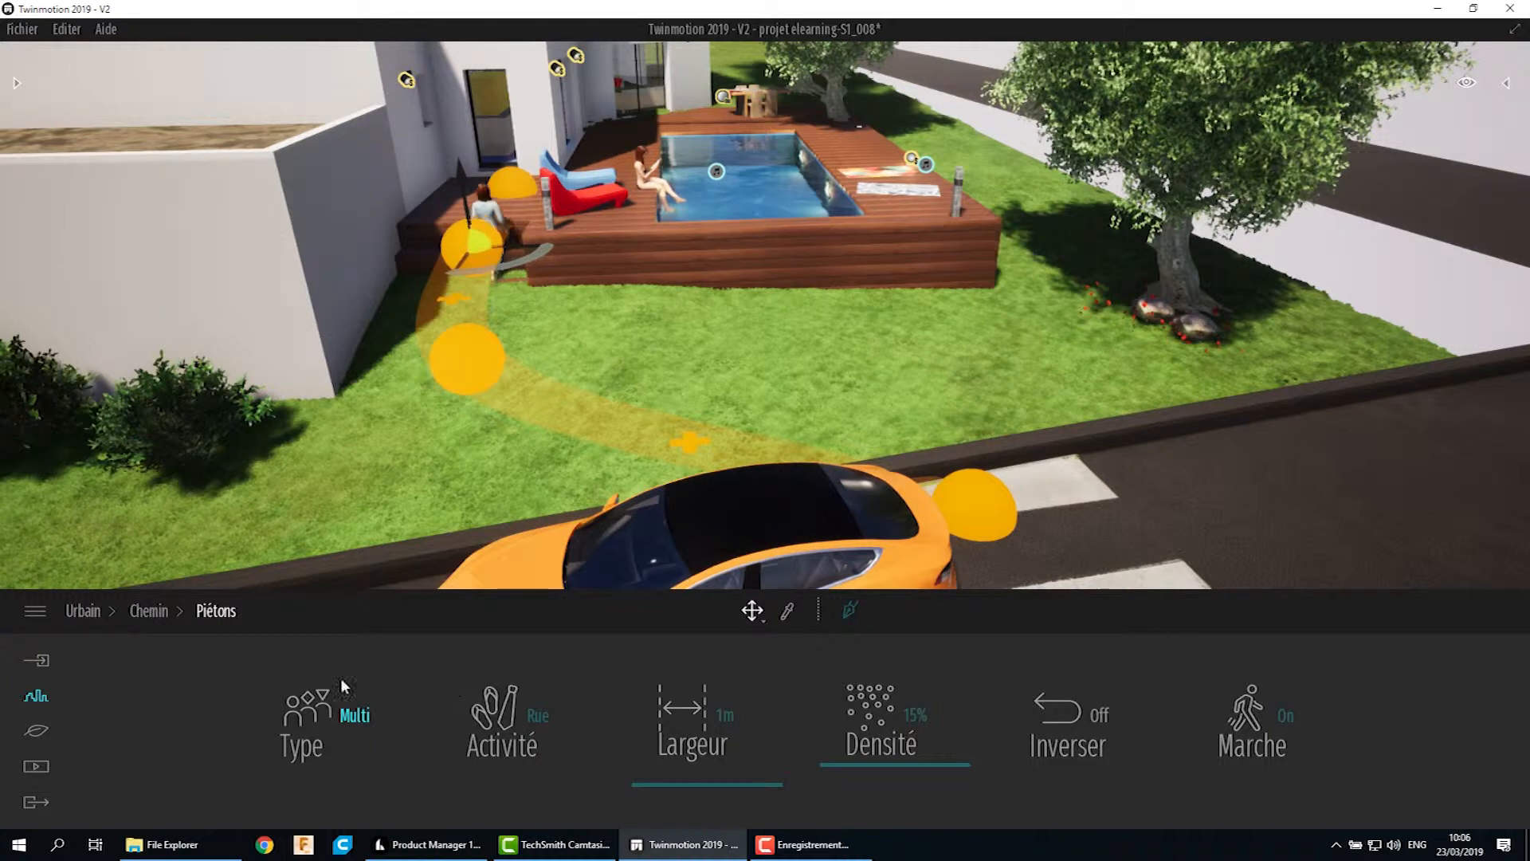
Step: Look through the pedestrian type options and try the Bureau, Voyage, Plage and Rue activities on the path
{"action": "left_click", "coordinate": [346, 719]}
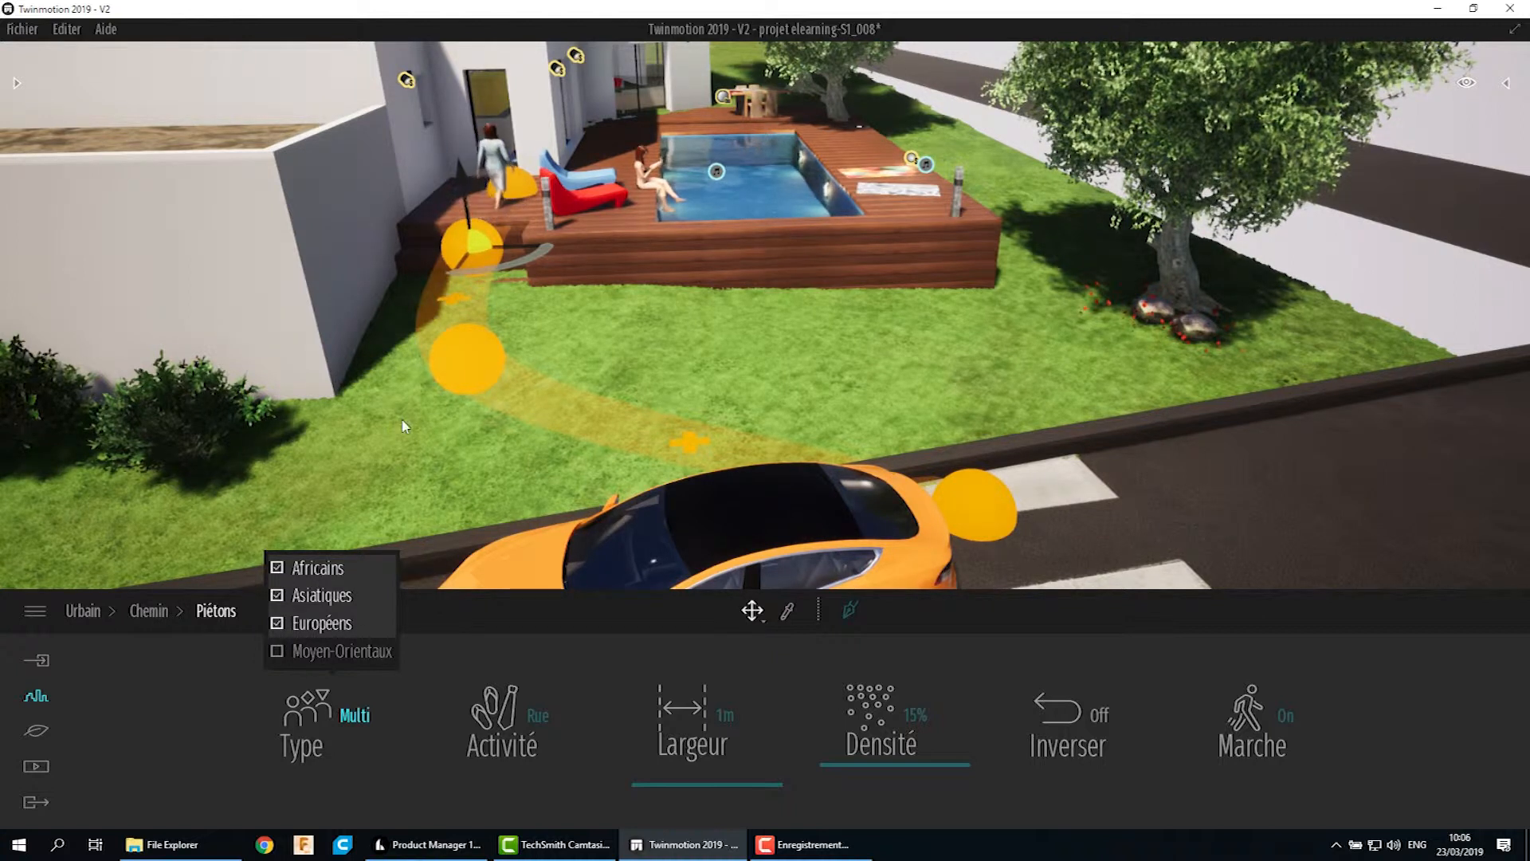
{"action": "mouse_move", "coordinate": [352, 720]}
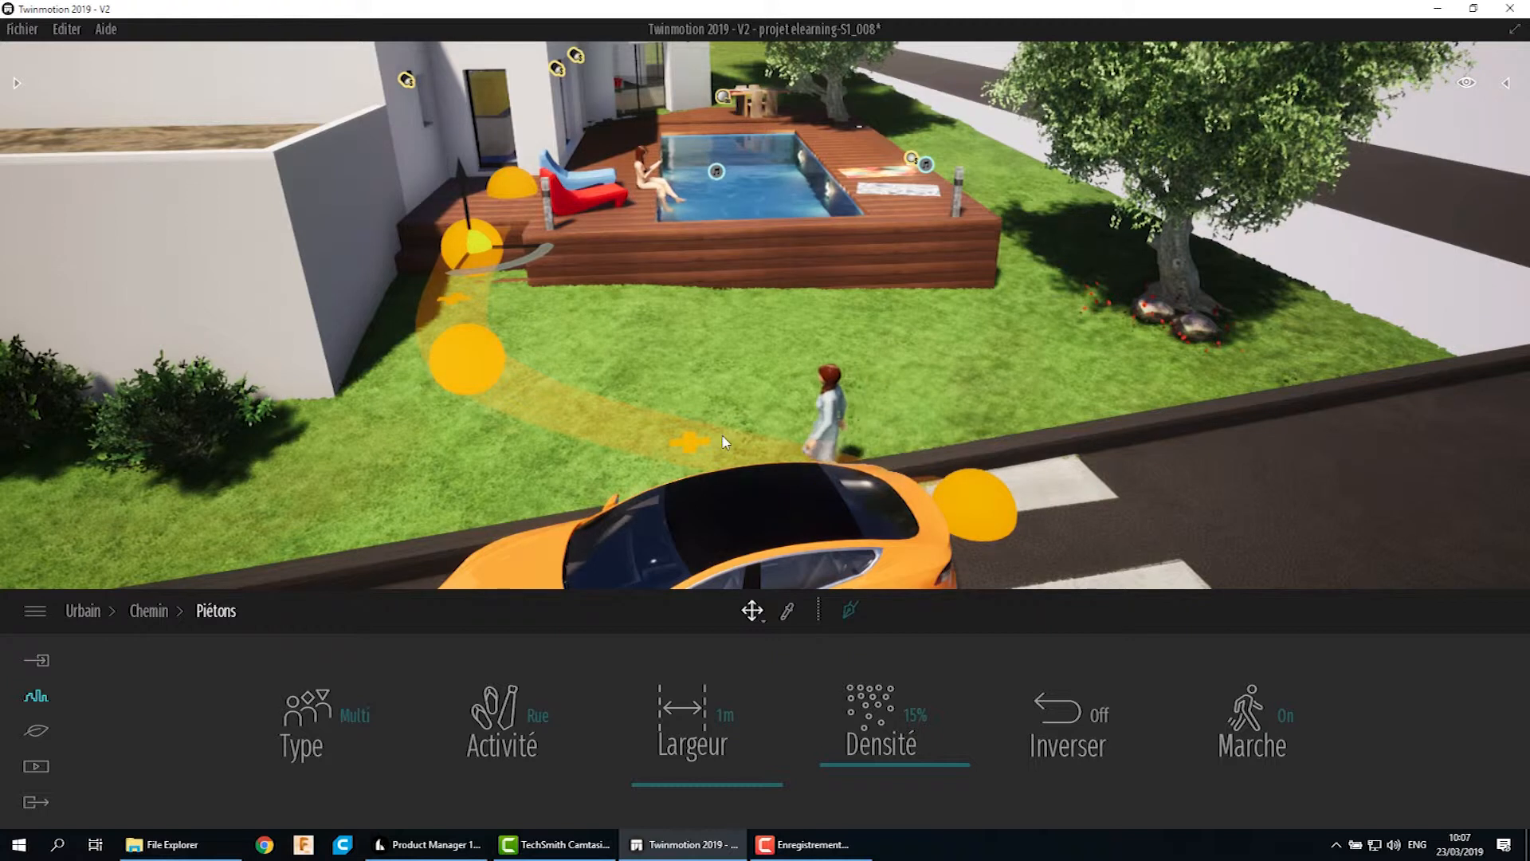
{"action": "left_click", "coordinate": [532, 714]}
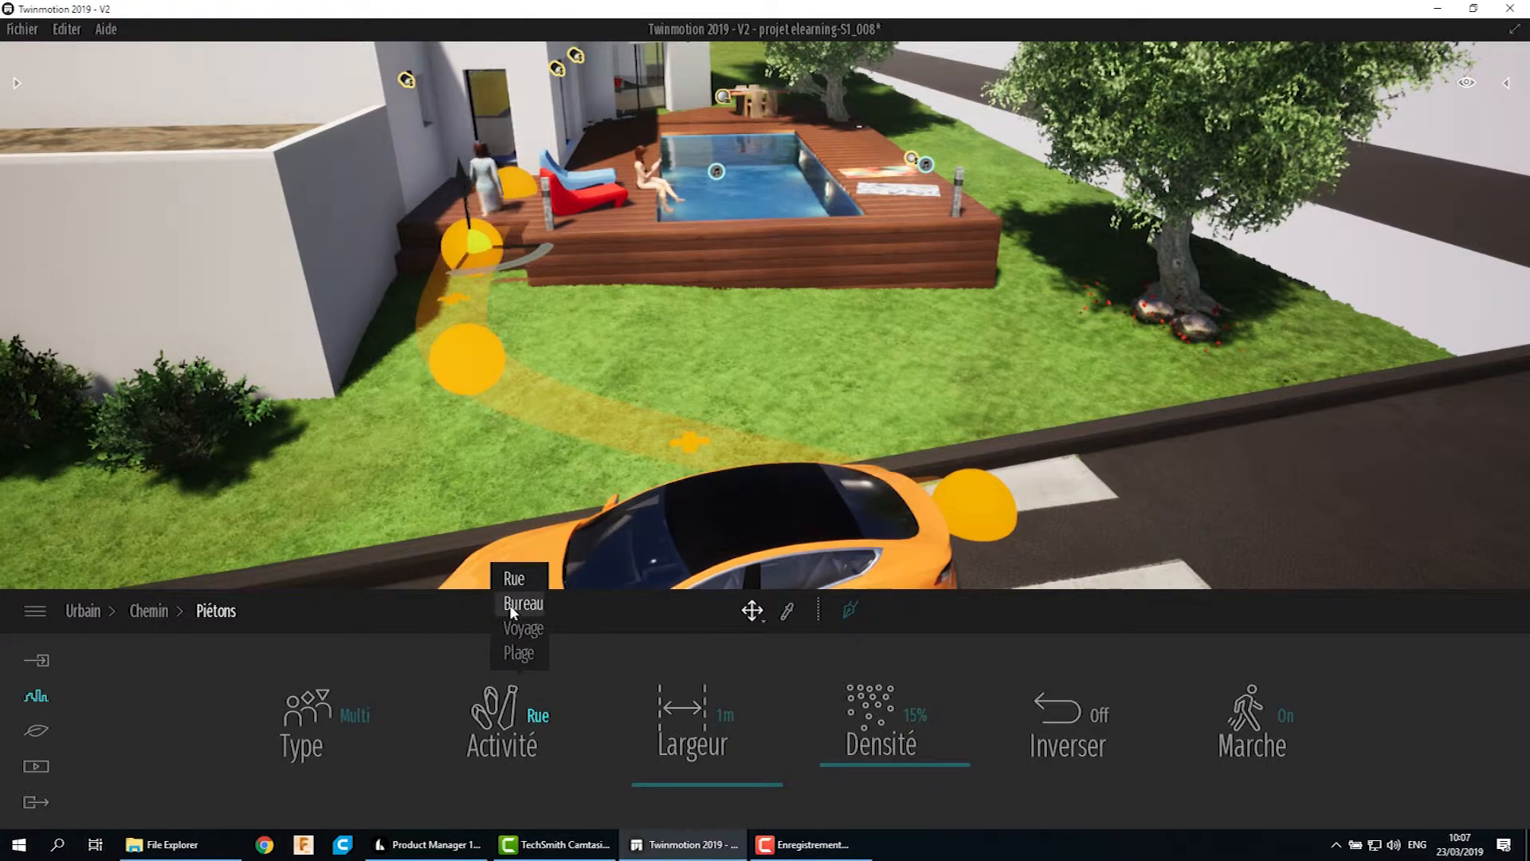
{"action": "left_click", "coordinate": [544, 613]}
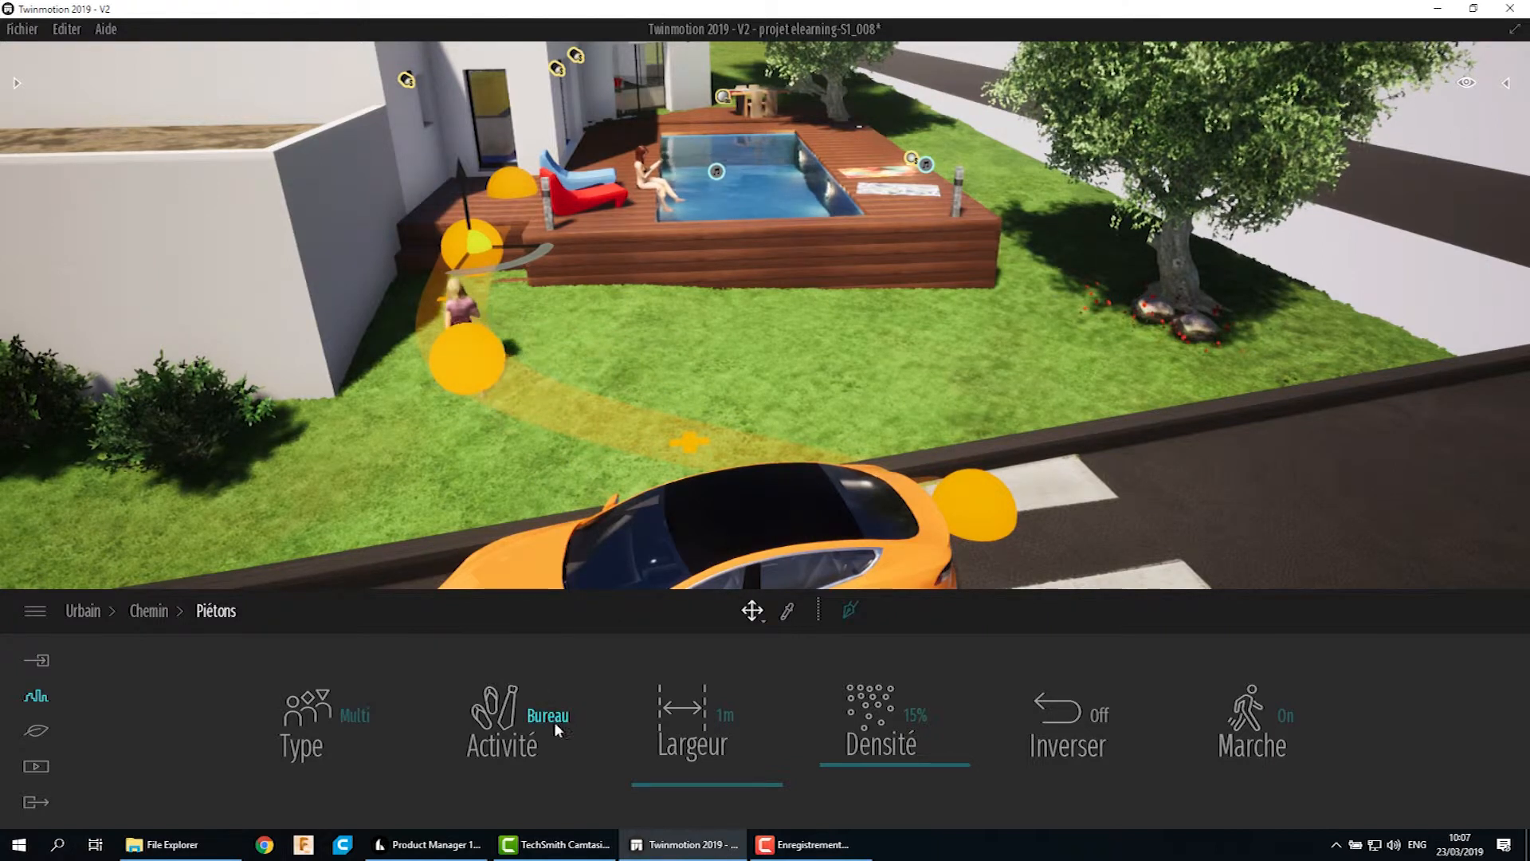
{"action": "left_click", "coordinate": [534, 699]}
{"action": "left_click", "coordinate": [518, 627]}
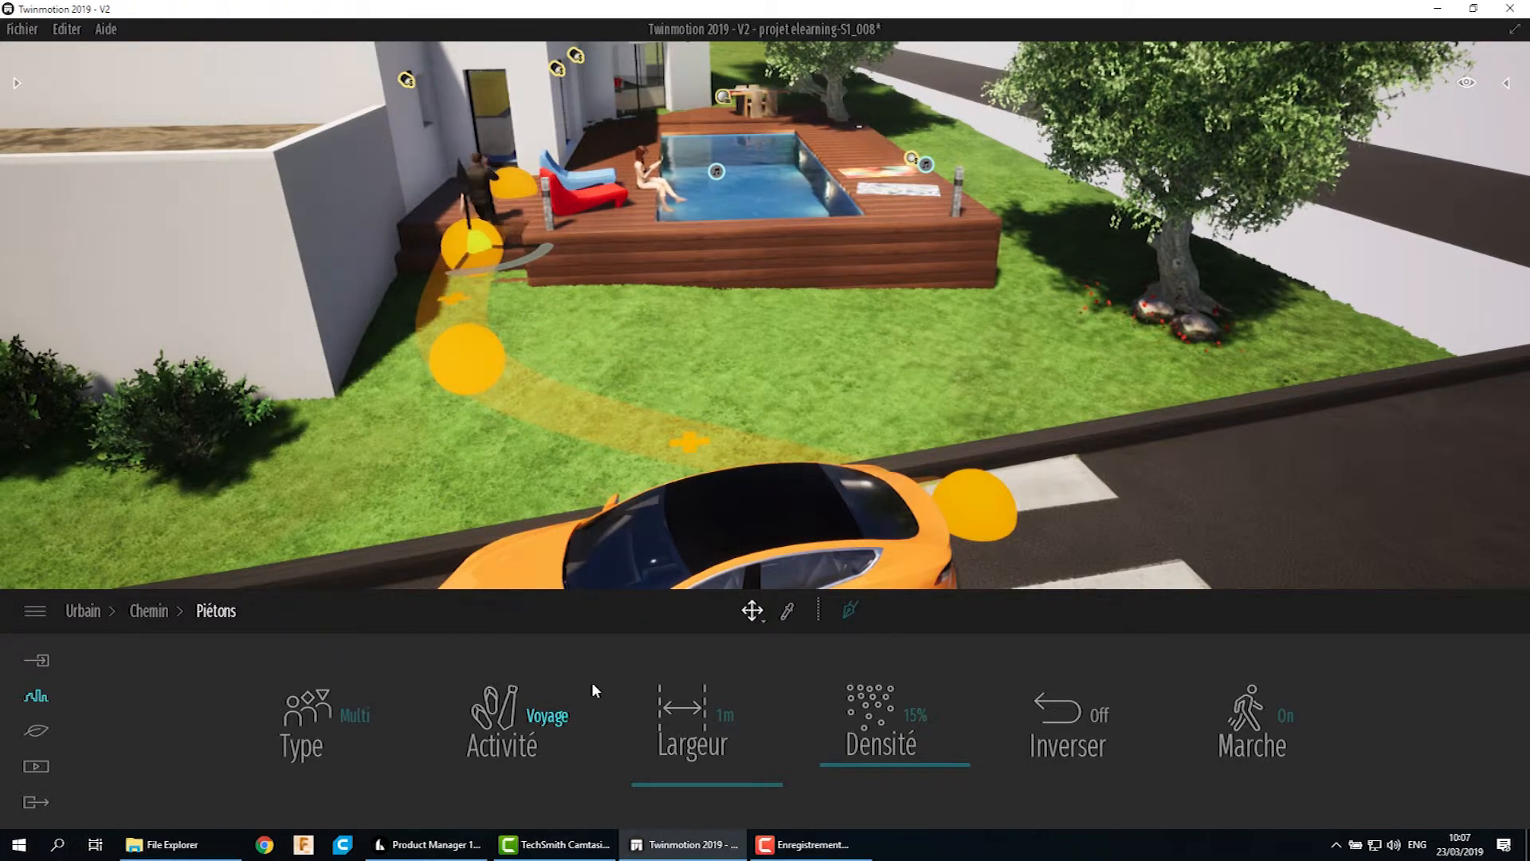
{"action": "left_click", "coordinate": [548, 717]}
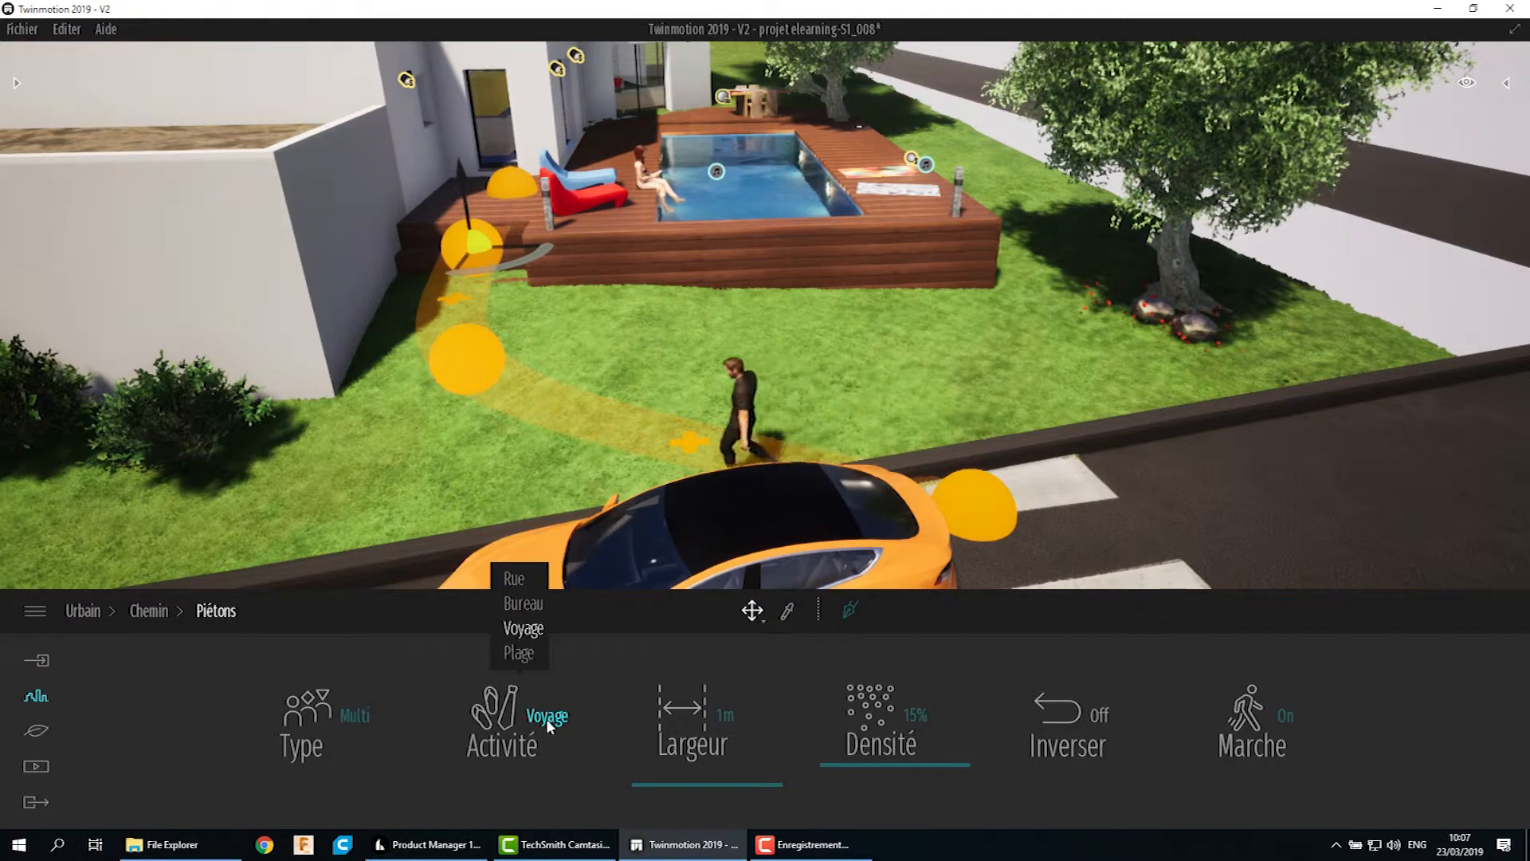
{"action": "left_click", "coordinate": [520, 653]}
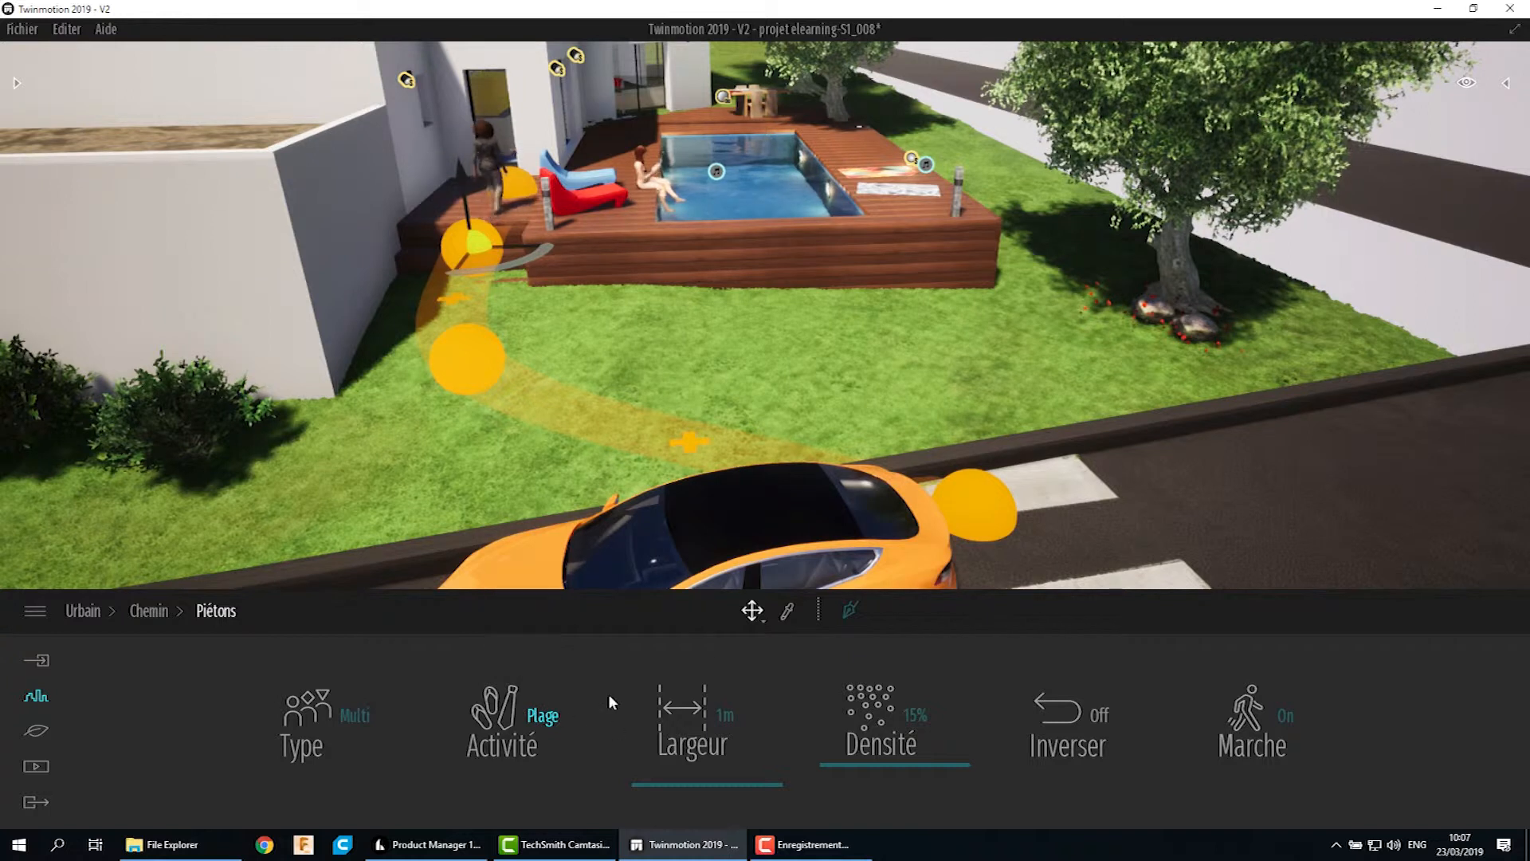
{"action": "left_click", "coordinate": [516, 577]}
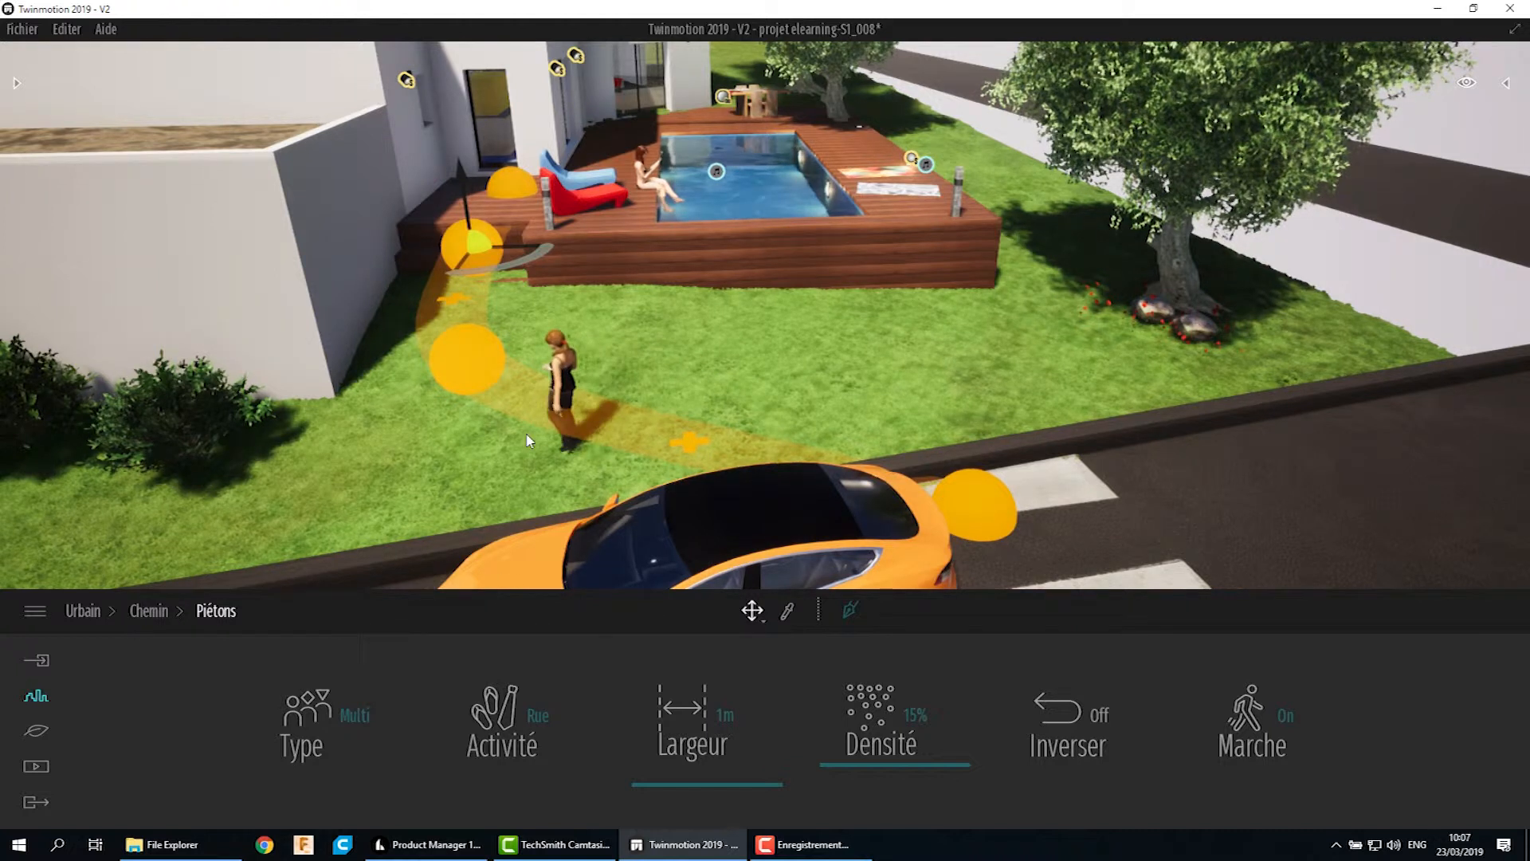
Step: Compare the Bureau and Voyage activities on the path again and set the pedestrians' activity to Plage
{"action": "left_click", "coordinate": [527, 708]}
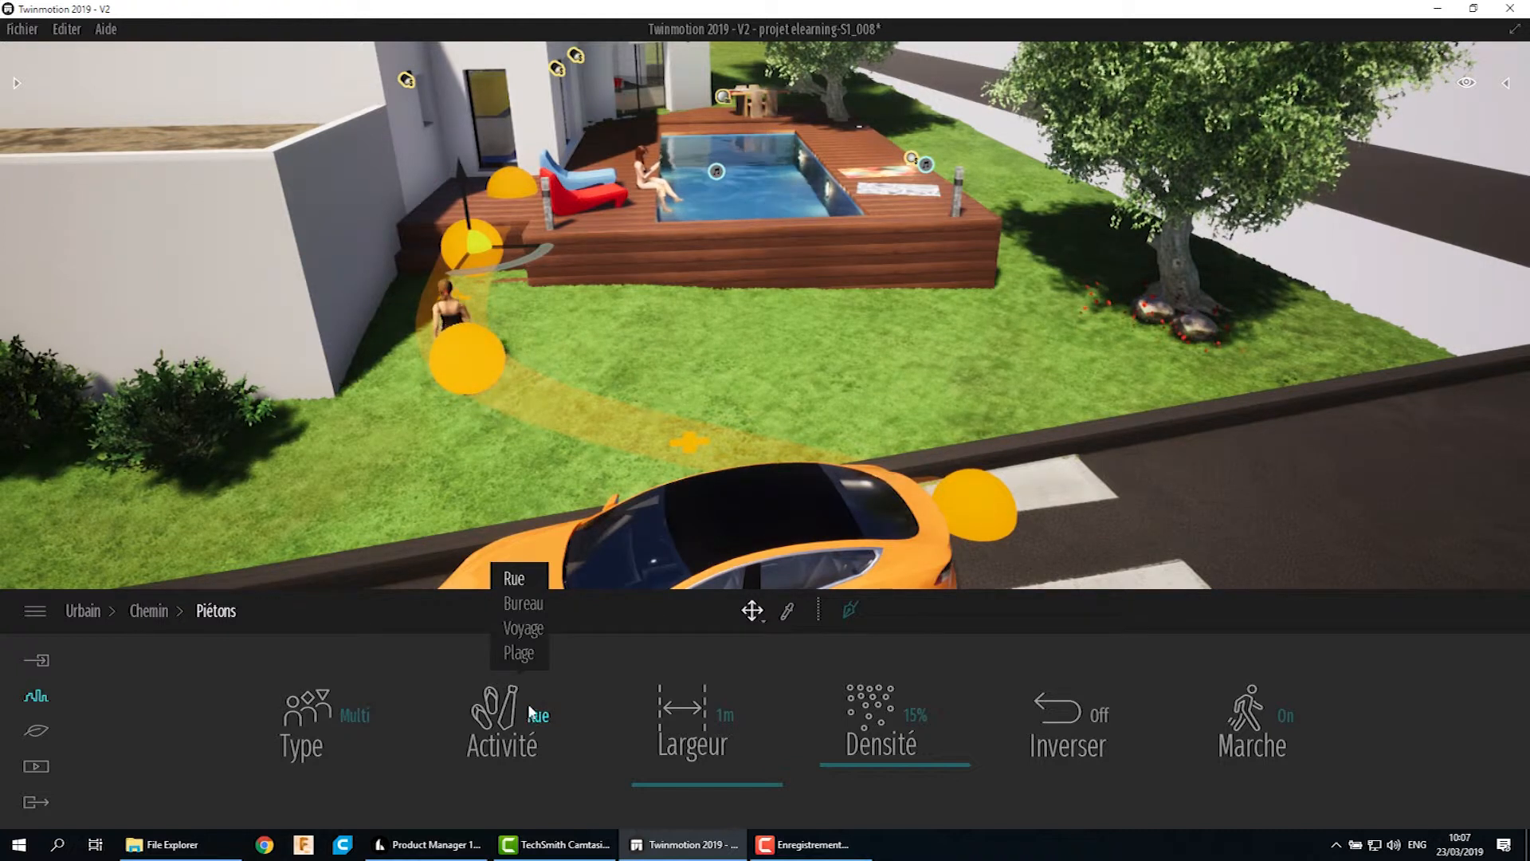
{"action": "left_click", "coordinate": [523, 607]}
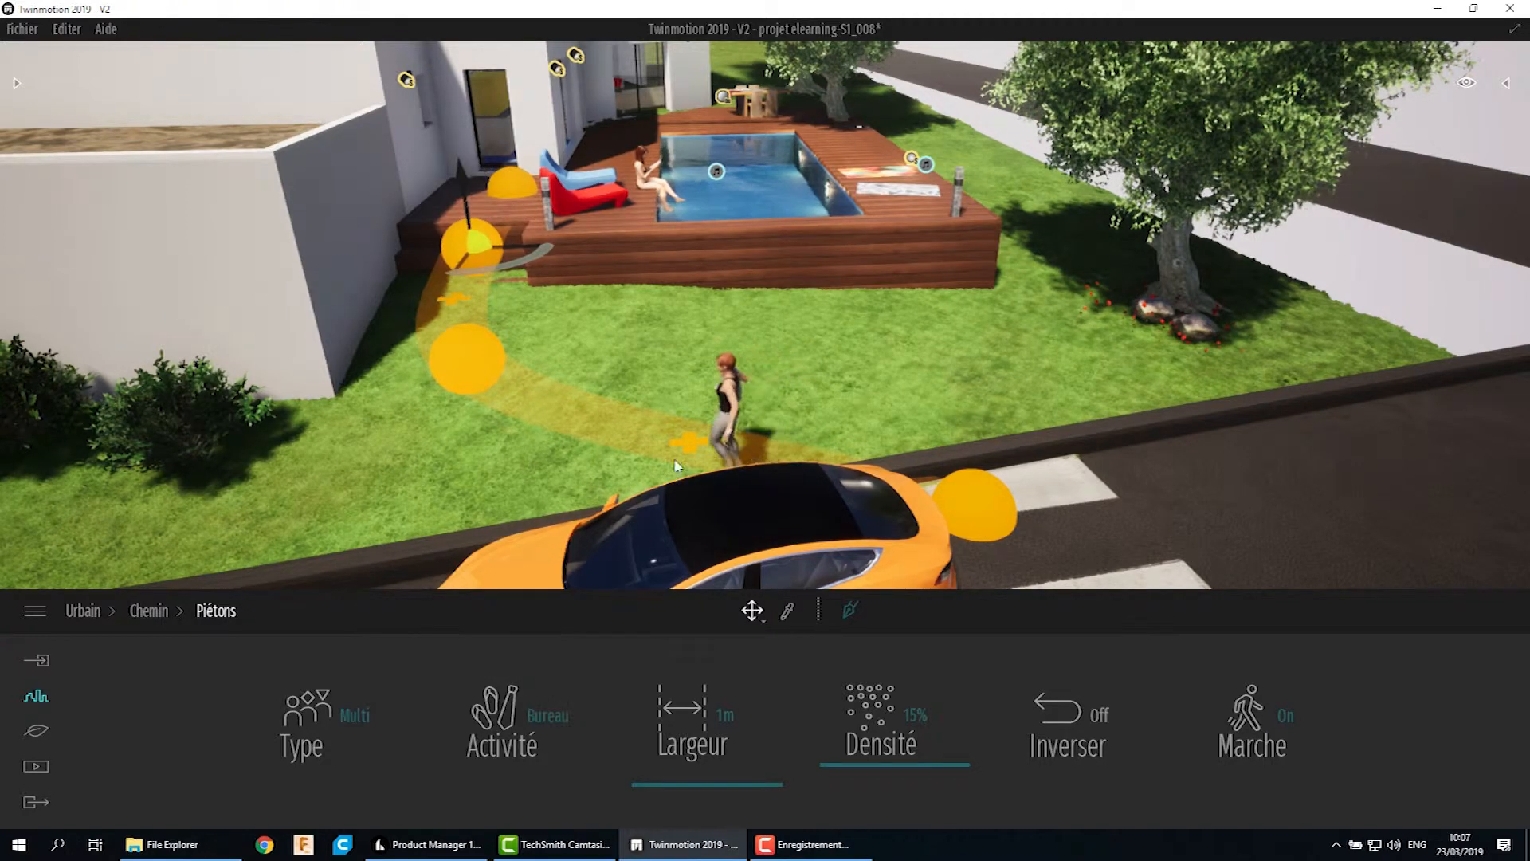
{"action": "middle_click_drag", "start_coordinate": [668, 478], "coordinate": [653, 478], "text": "shift"}
{"action": "right_click_drag", "start_coordinate": [653, 479], "coordinate": [558, 478]}
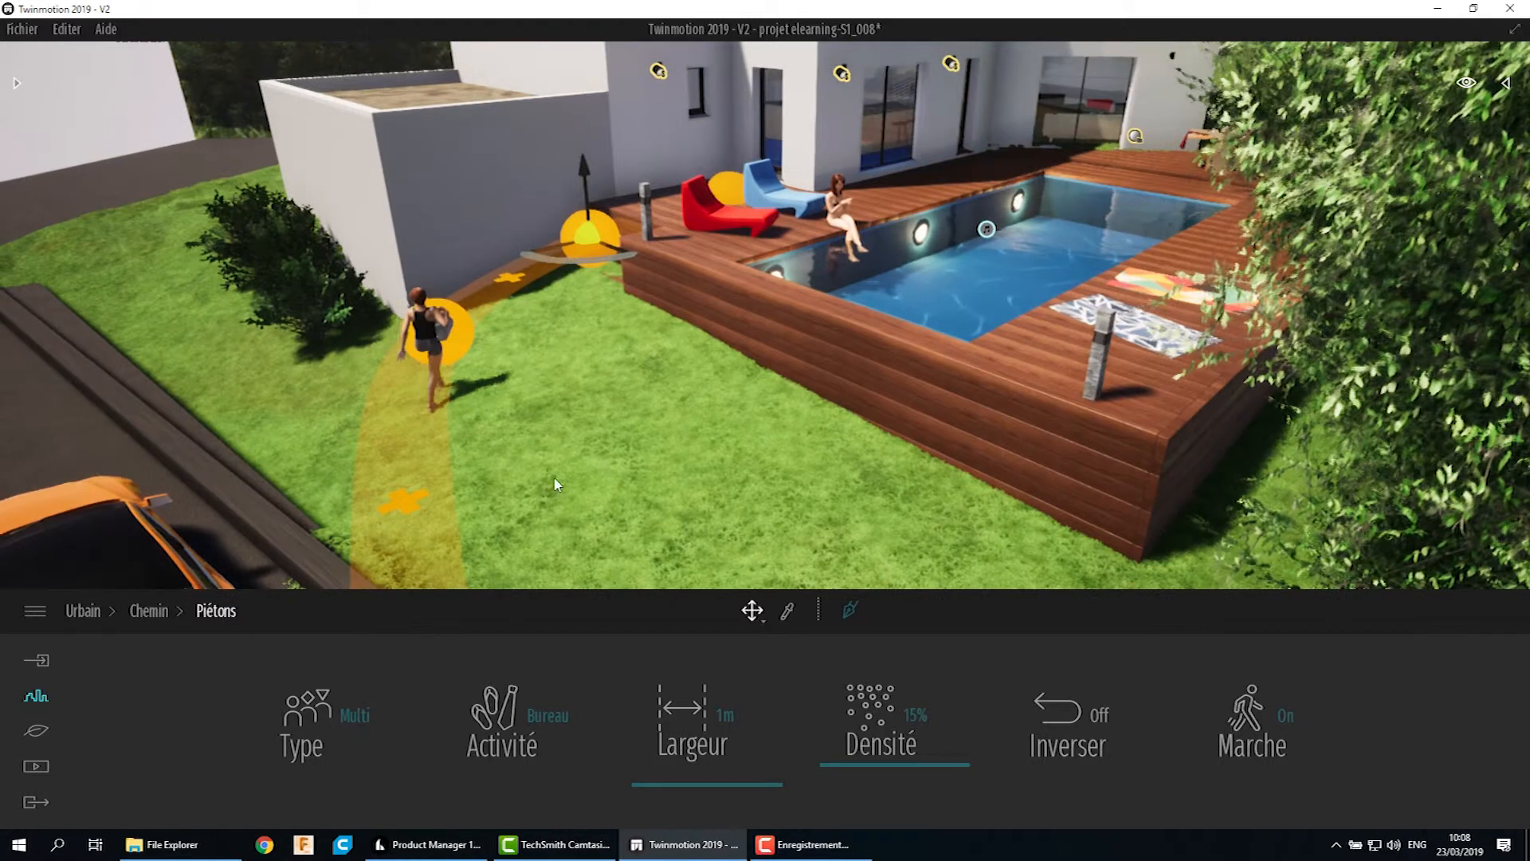
{"action": "left_click", "coordinate": [539, 719]}
{"action": "left_click", "coordinate": [523, 628]}
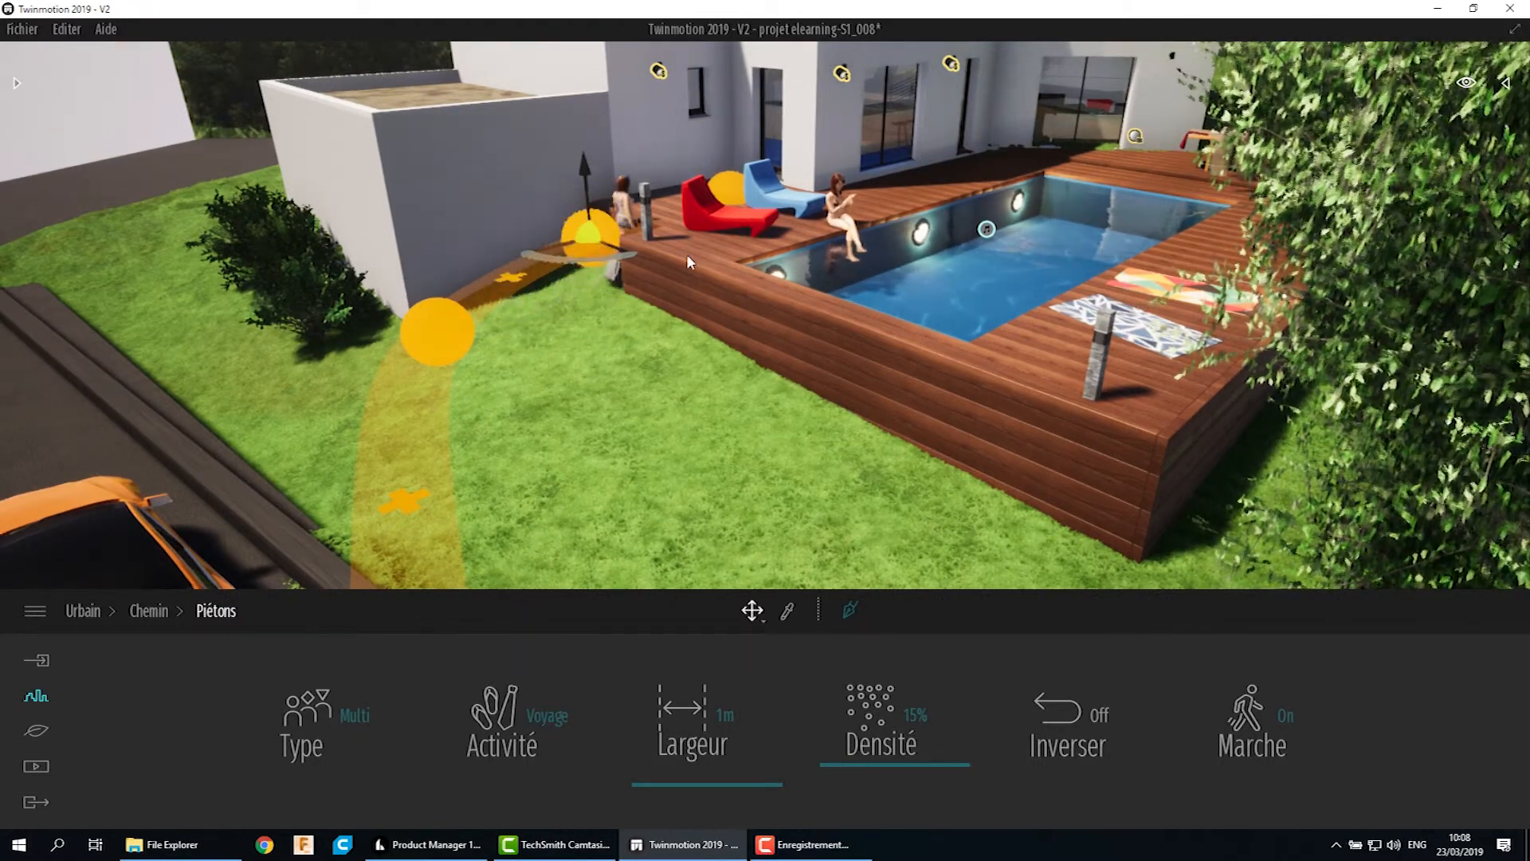
{"action": "left_click", "coordinate": [548, 714]}
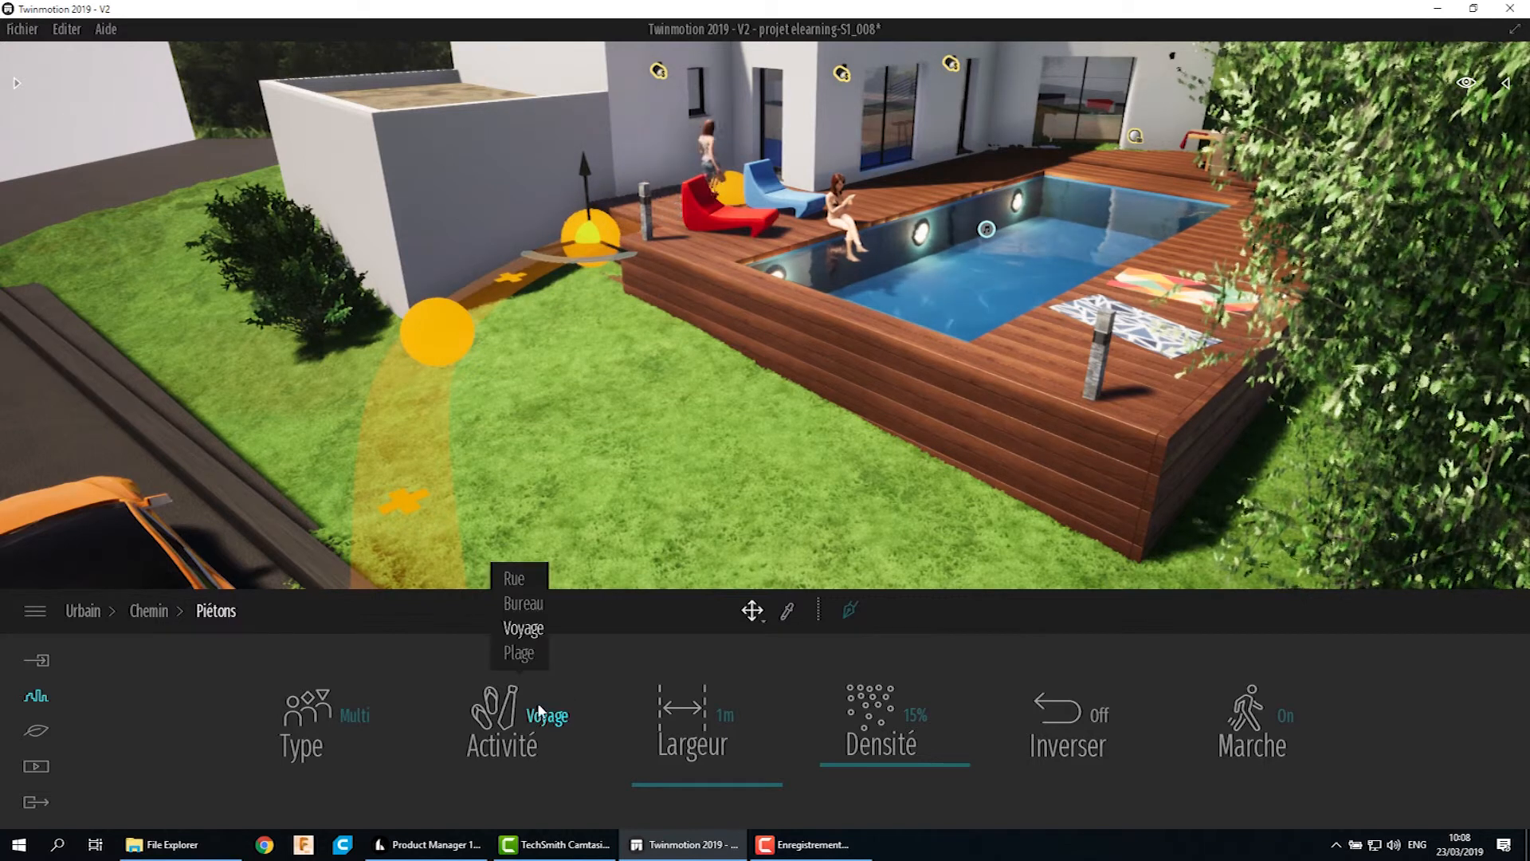
{"action": "left_click", "coordinate": [521, 652]}
Step: Try widening the pedestrian path to 2 m and 4 m, with a density of 67%
{"action": "scroll", "coordinate": [572, 498], "scroll_direction": "up", "scroll_amount": 1}
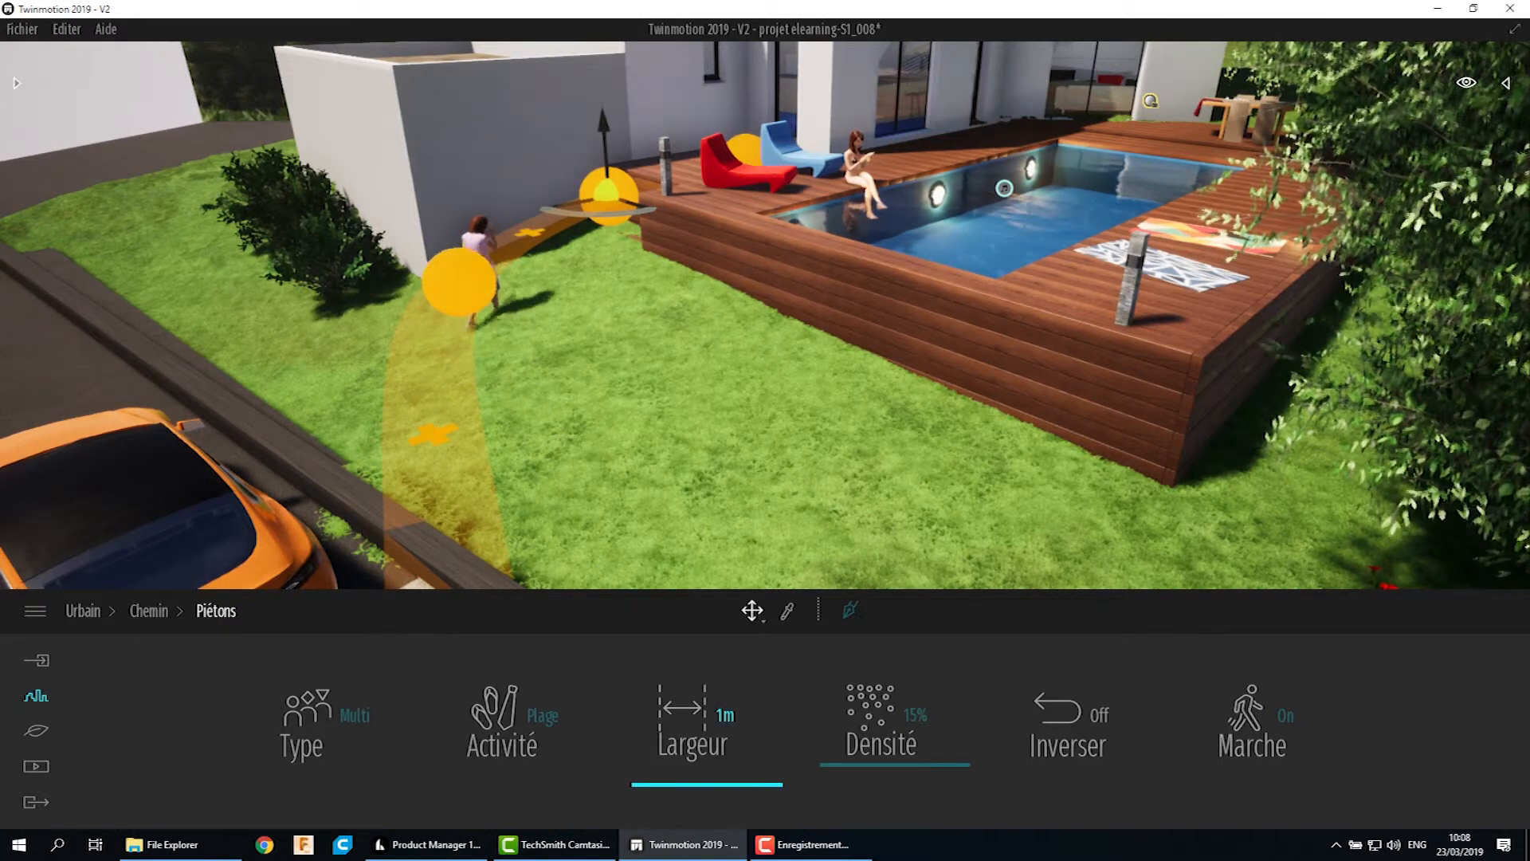
{"action": "left_click", "coordinate": [702, 782]}
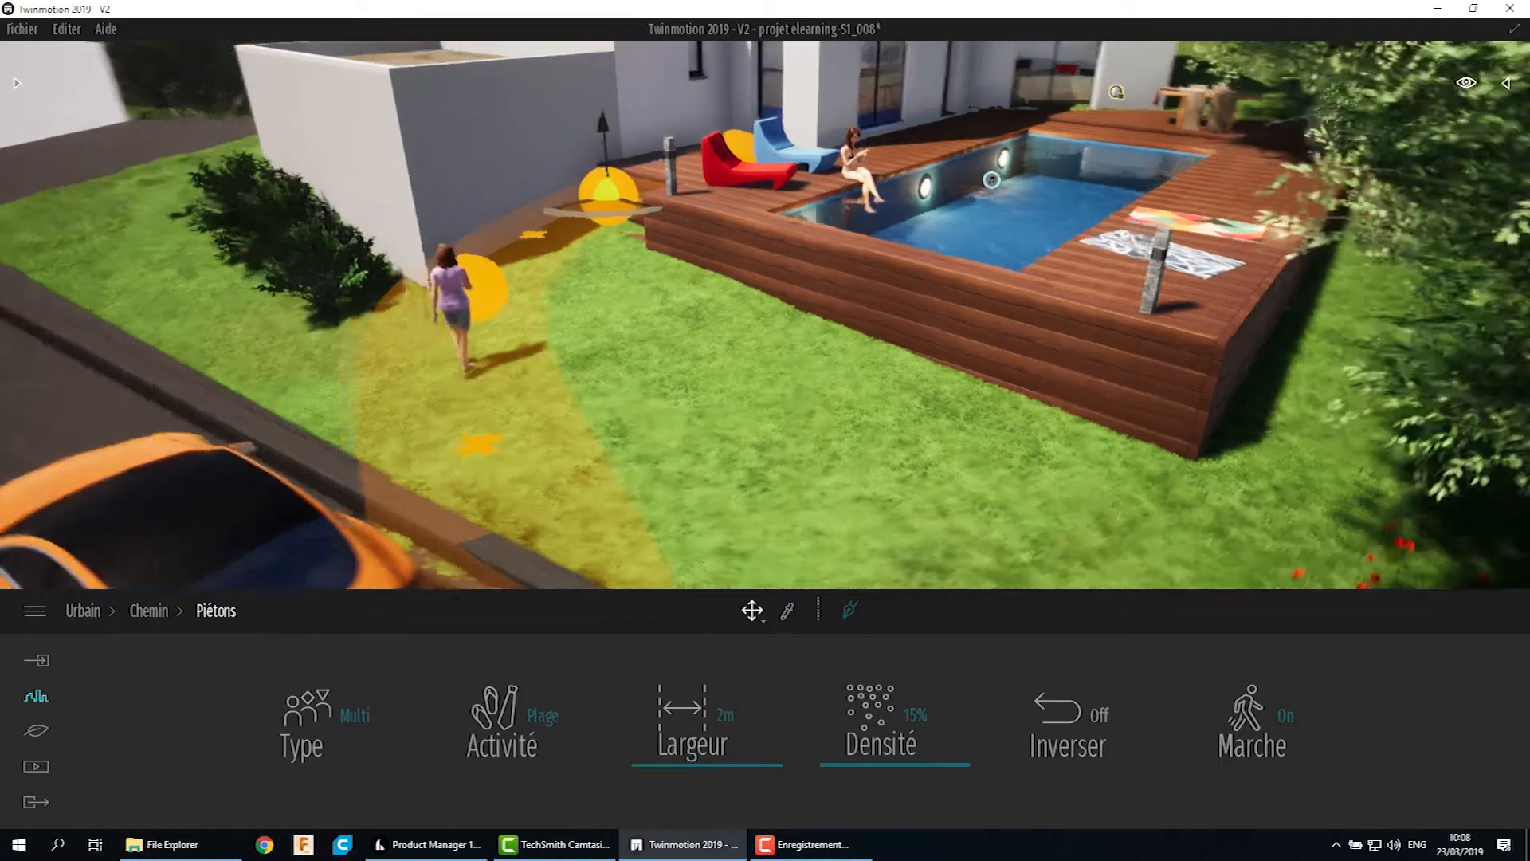
{"action": "middle_click_drag", "start_coordinate": [374, 410], "coordinate": [438, 413], "text": "shift"}
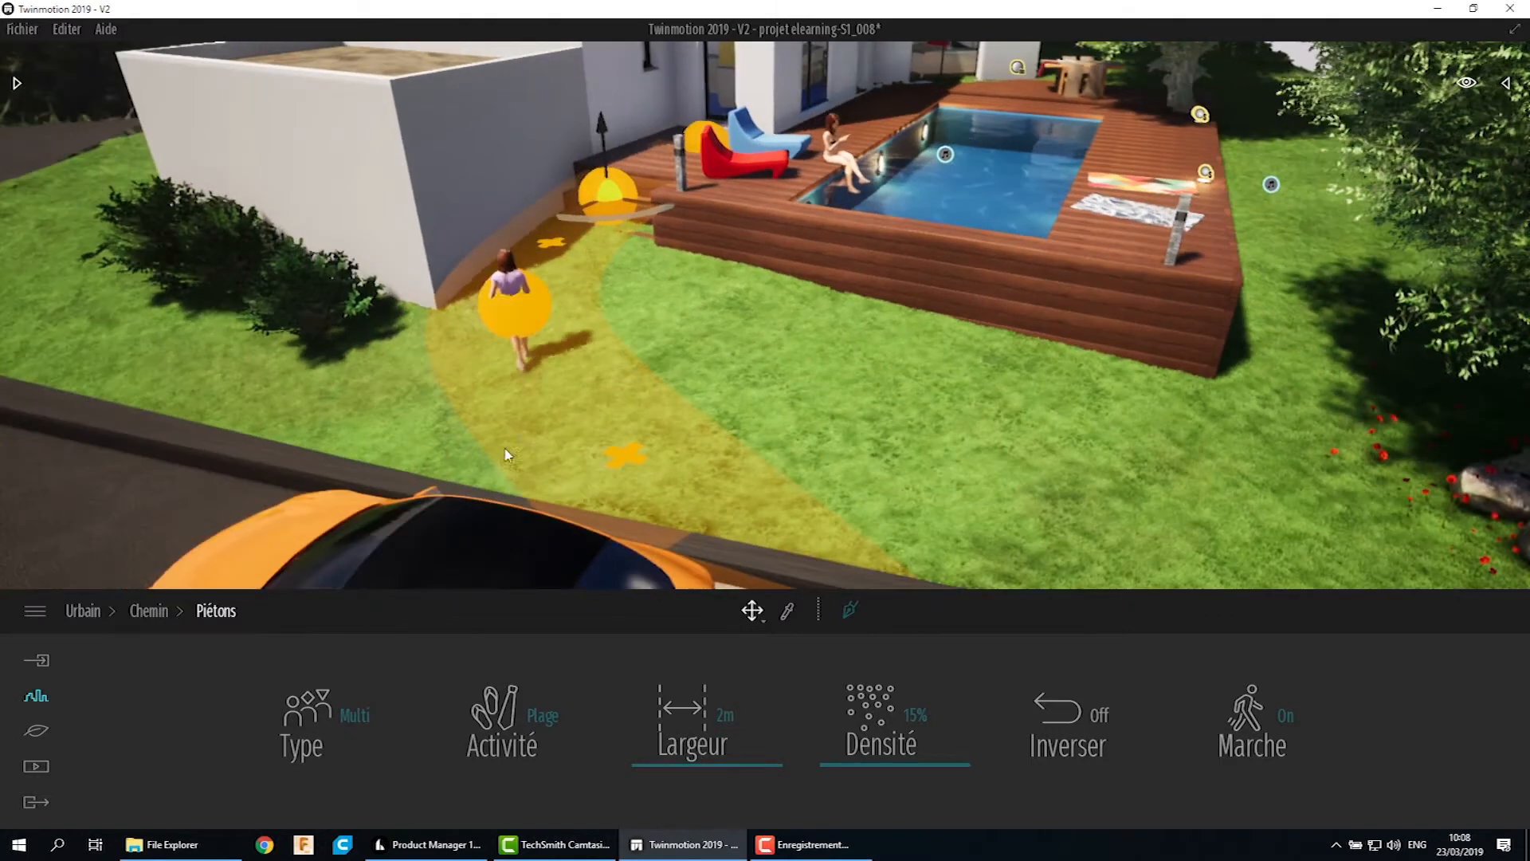
{"action": "left_click_drag", "start_coordinate": [678, 750], "coordinate": [678, 746]}
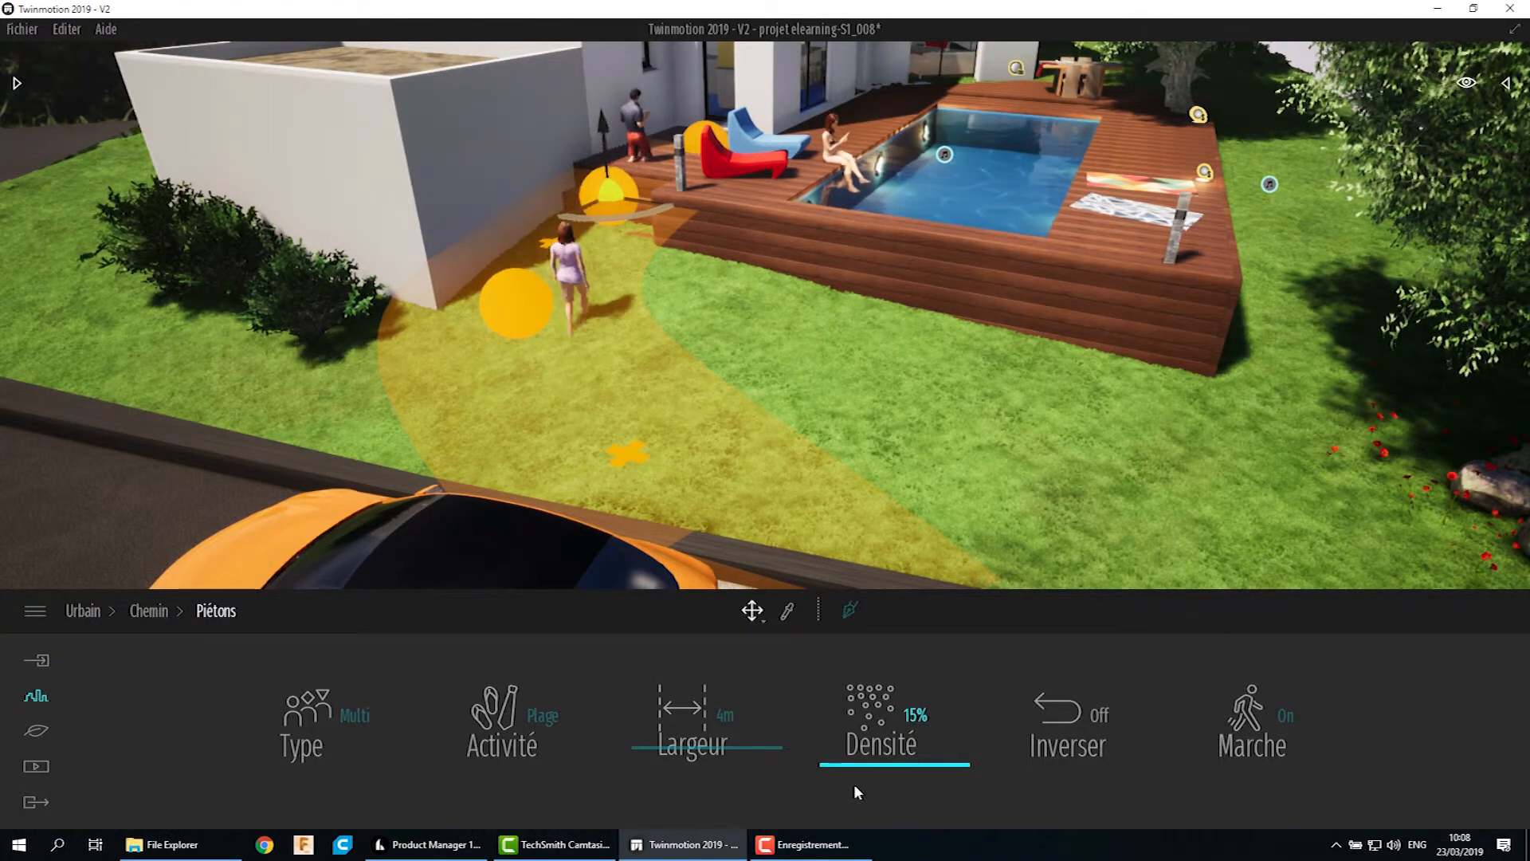
{"action": "left_click_drag", "start_coordinate": [891, 767], "coordinate": [901, 689]}
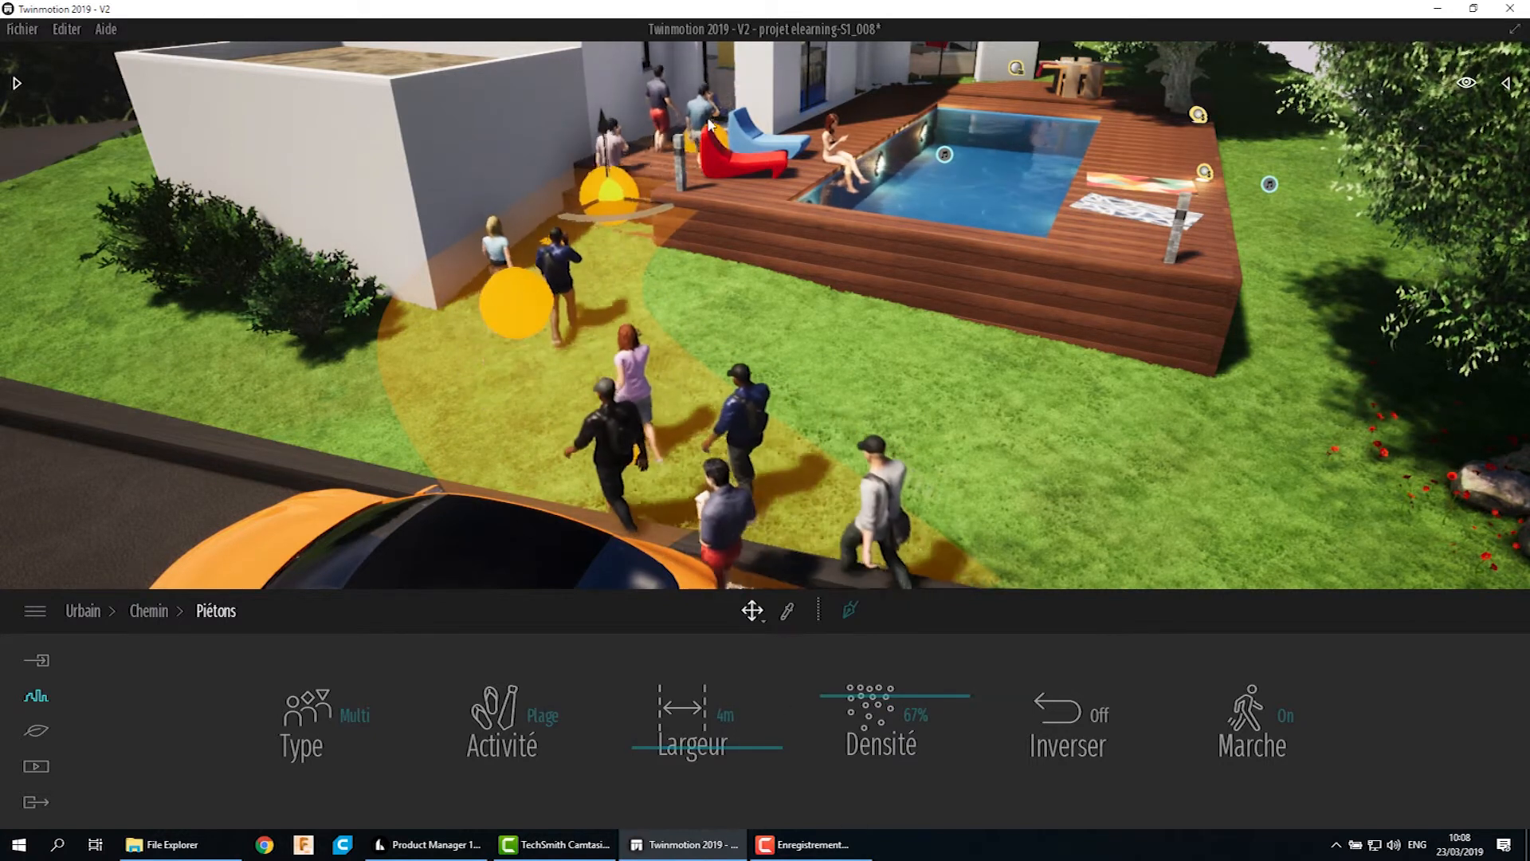
Step: Set the pedestrian path's width to 1 m and its density to 12%
{"action": "mouse_move", "coordinate": [938, 218]}
{"action": "middle_mouse_down", "text": "shift"}
{"action": "mouse_move", "coordinate": [906, 241]}
{"action": "mouse_move", "coordinate": [925, 232]}
{"action": "middle_mouse_up", "text": "shift"}
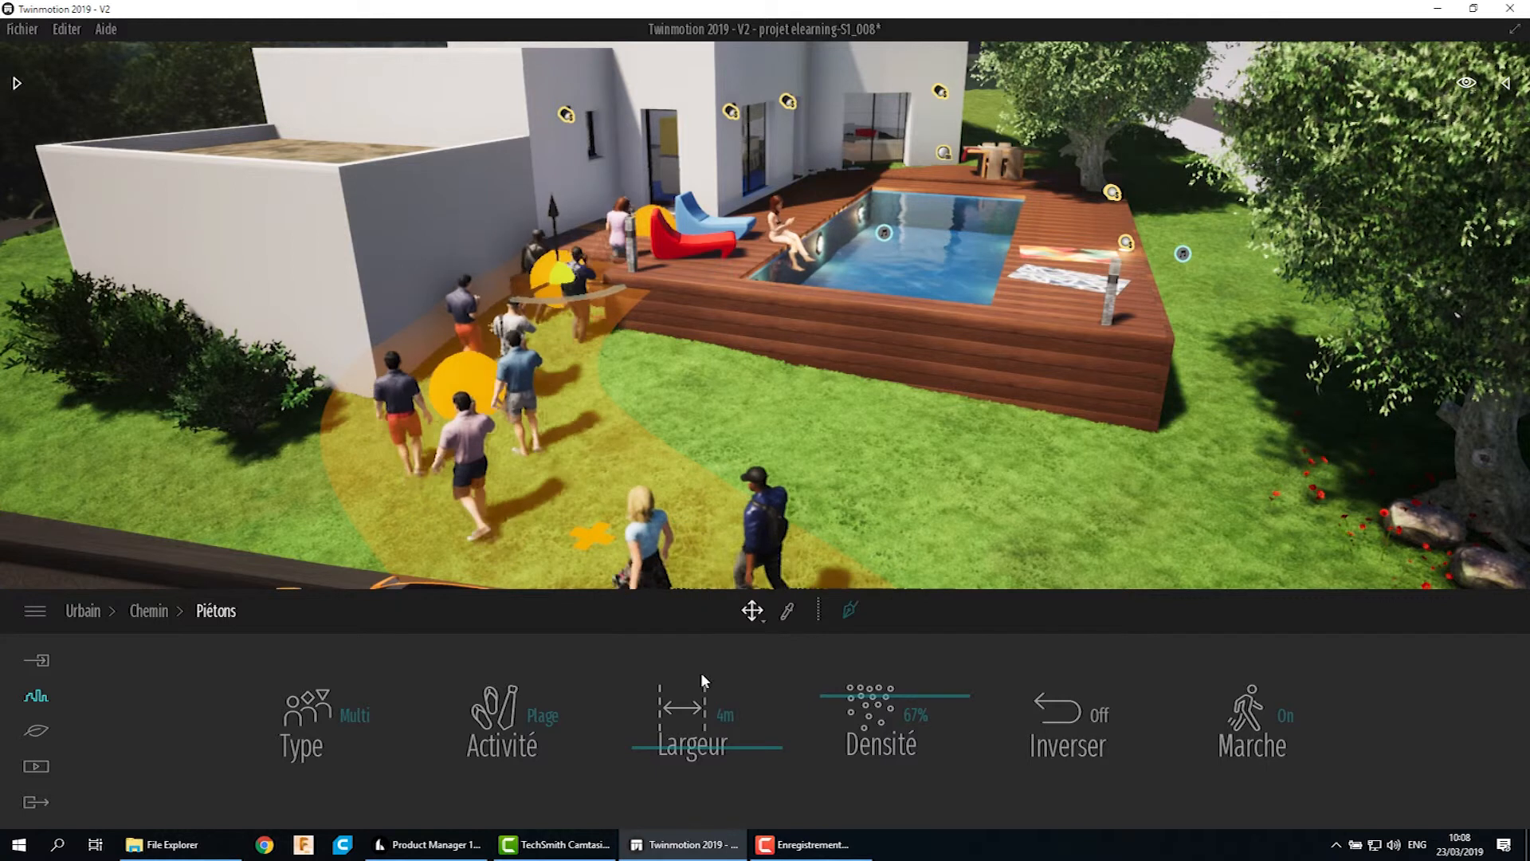
{"action": "left_click_drag", "start_coordinate": [718, 750], "coordinate": [719, 756]}
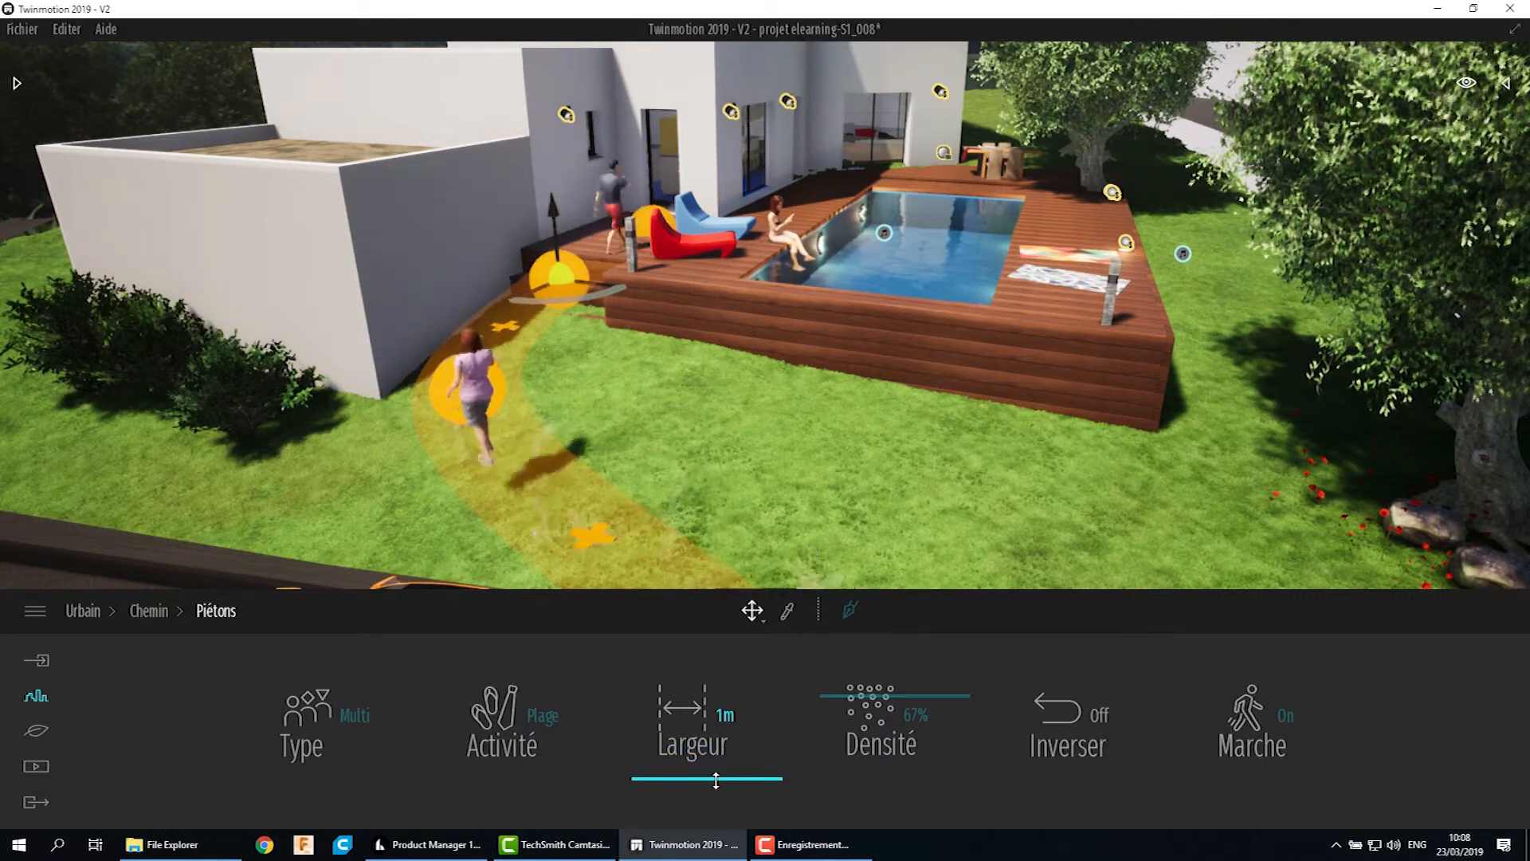
{"action": "left_click_drag", "start_coordinate": [885, 702], "coordinate": [878, 756]}
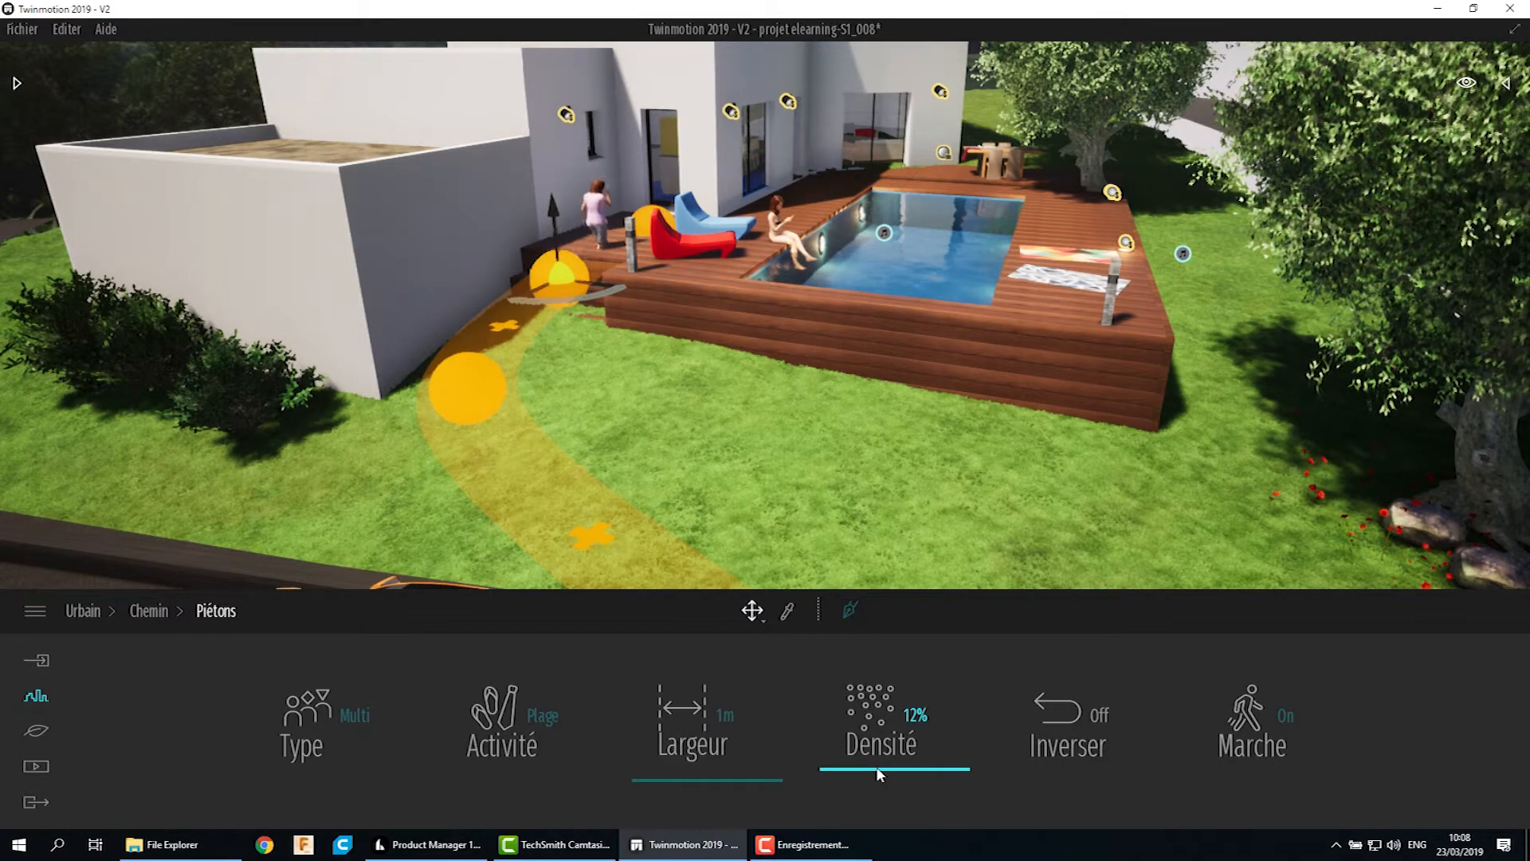
Step: Turn off walking for the pedestrians on the path, leaving their direction not inverted
{"action": "left_click", "coordinate": [1078, 718]}
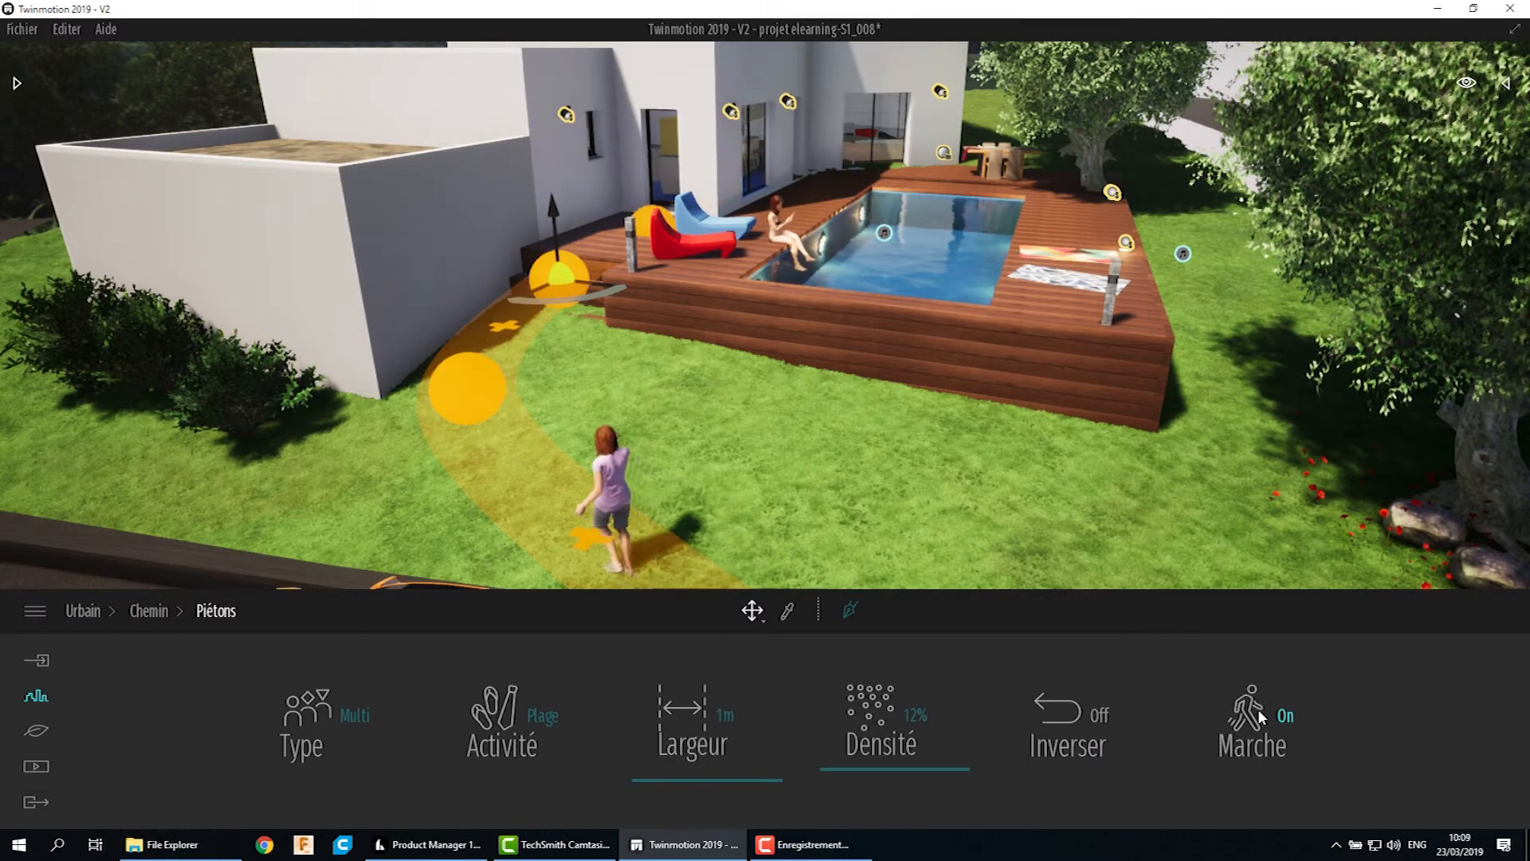
{"action": "left_click", "coordinate": [1253, 719]}
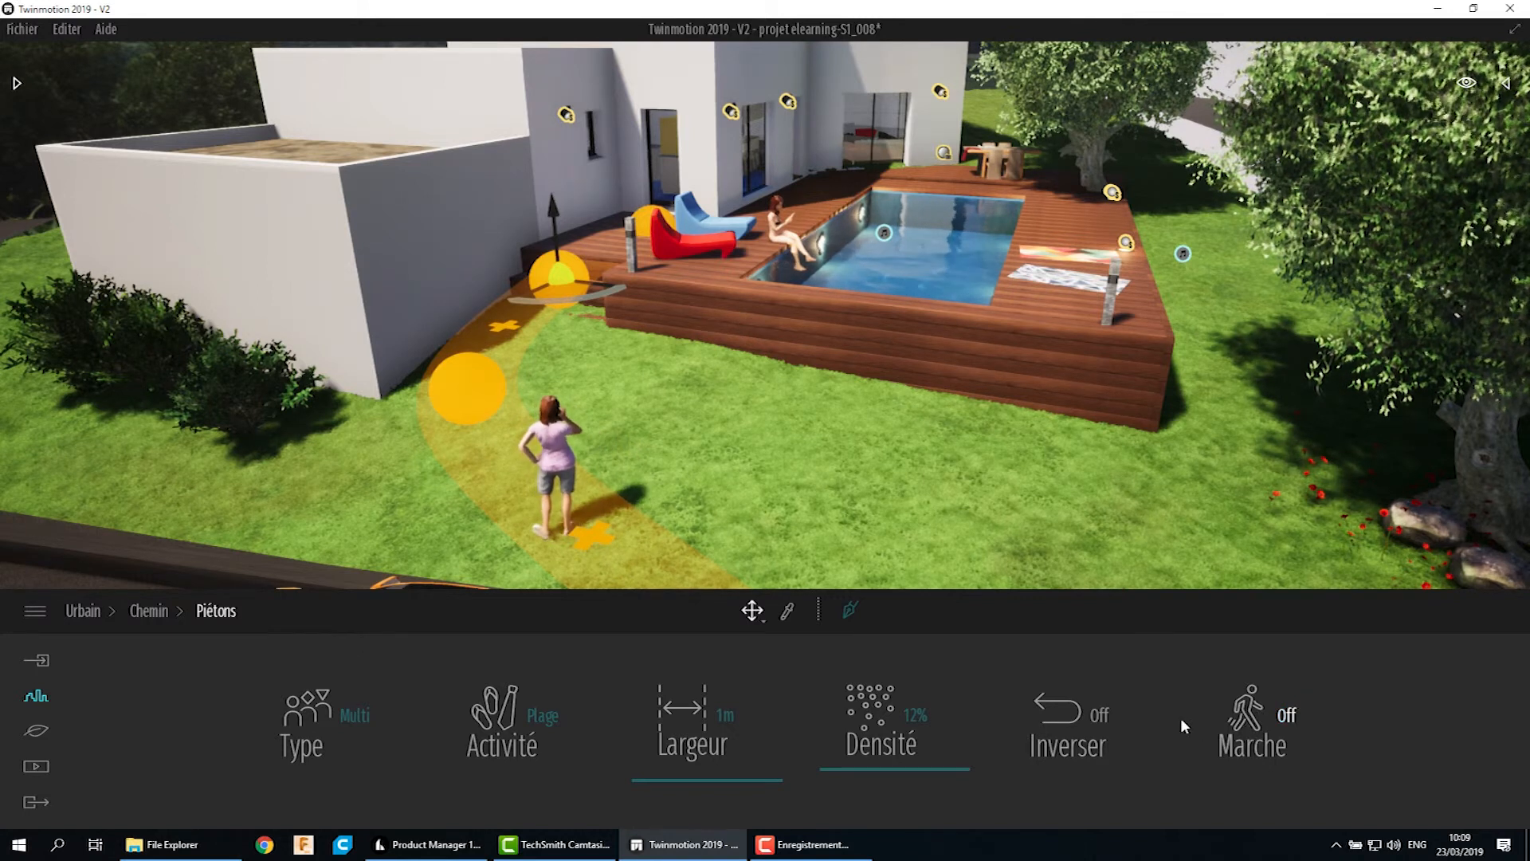